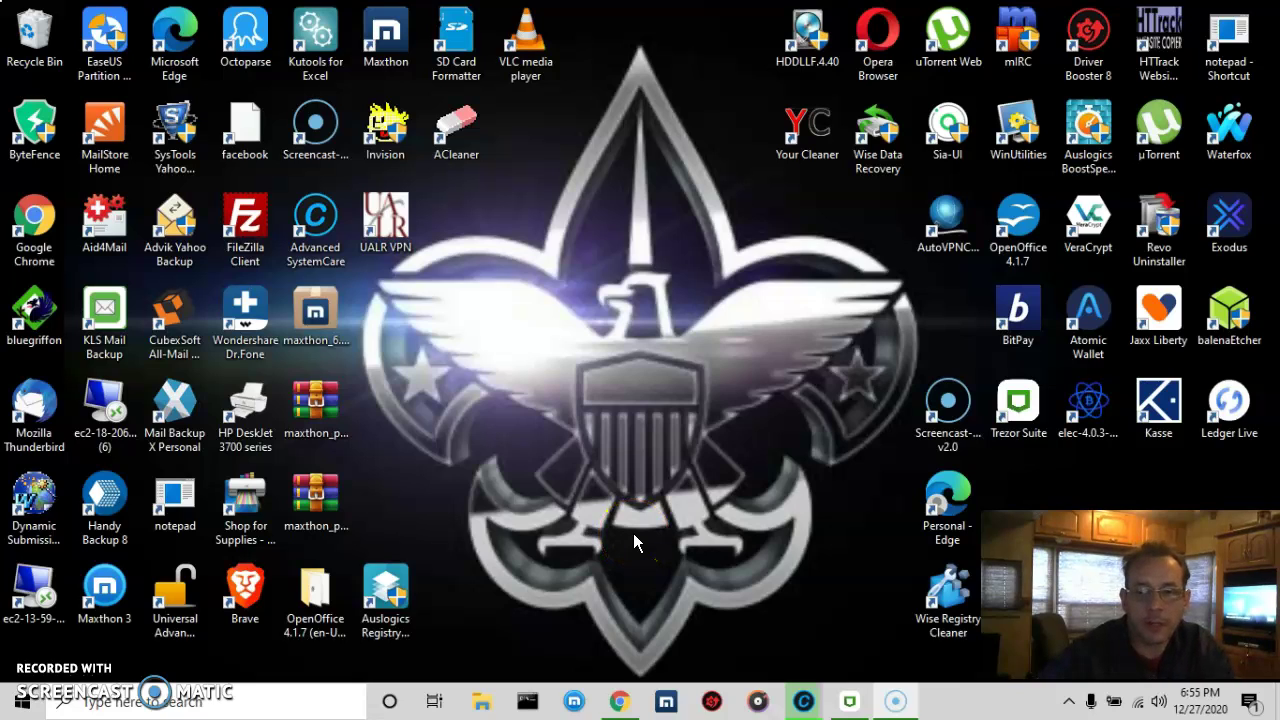
- Bring the Chrome window with the 999dice.com page to the front
{"action": "left_click", "coordinate": [637, 550]}
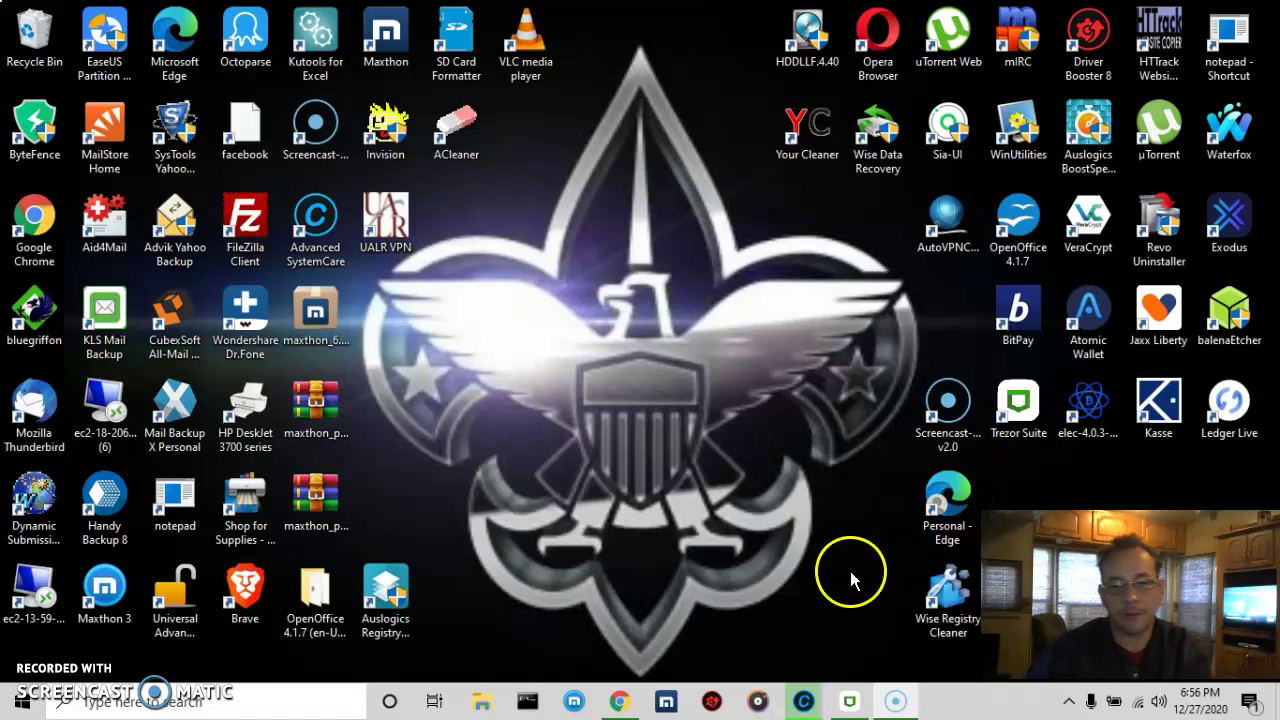
- Open 999Dice's Deposit dialog and copy the Dogecoin deposit address
{"action": "left_click", "coordinate": [621, 701]}
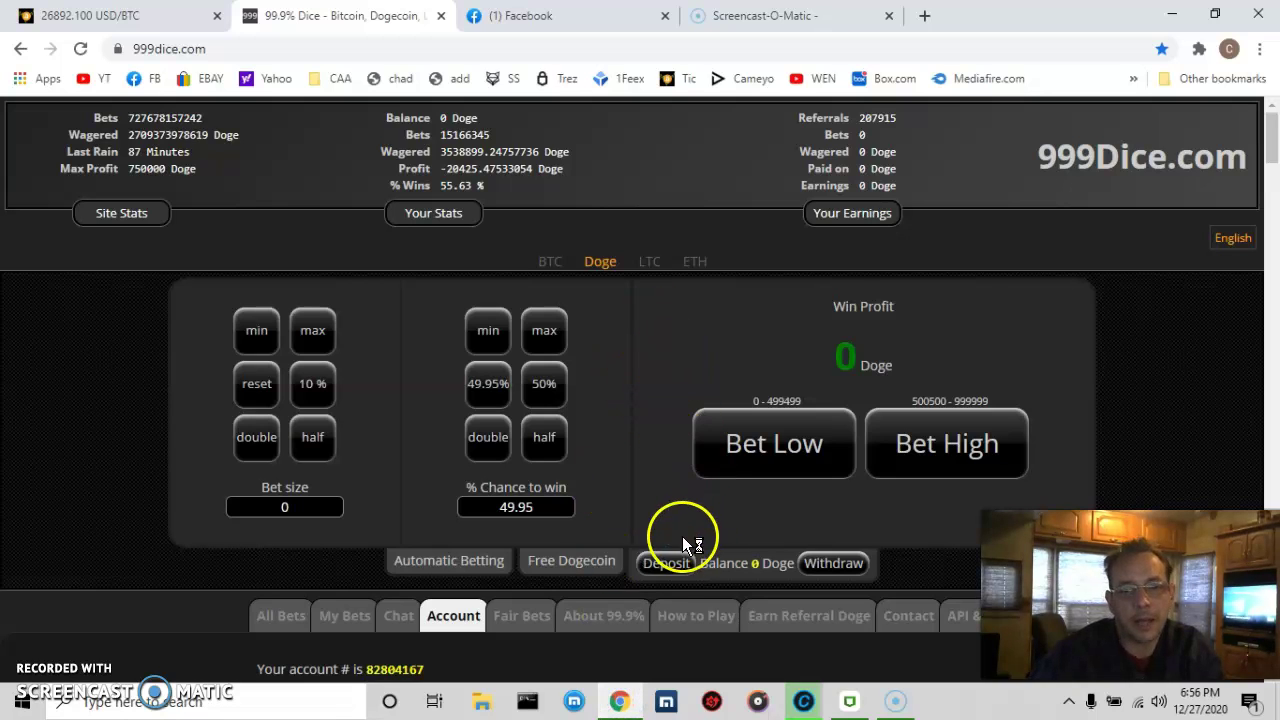
{"action": "left_click", "coordinate": [668, 564]}
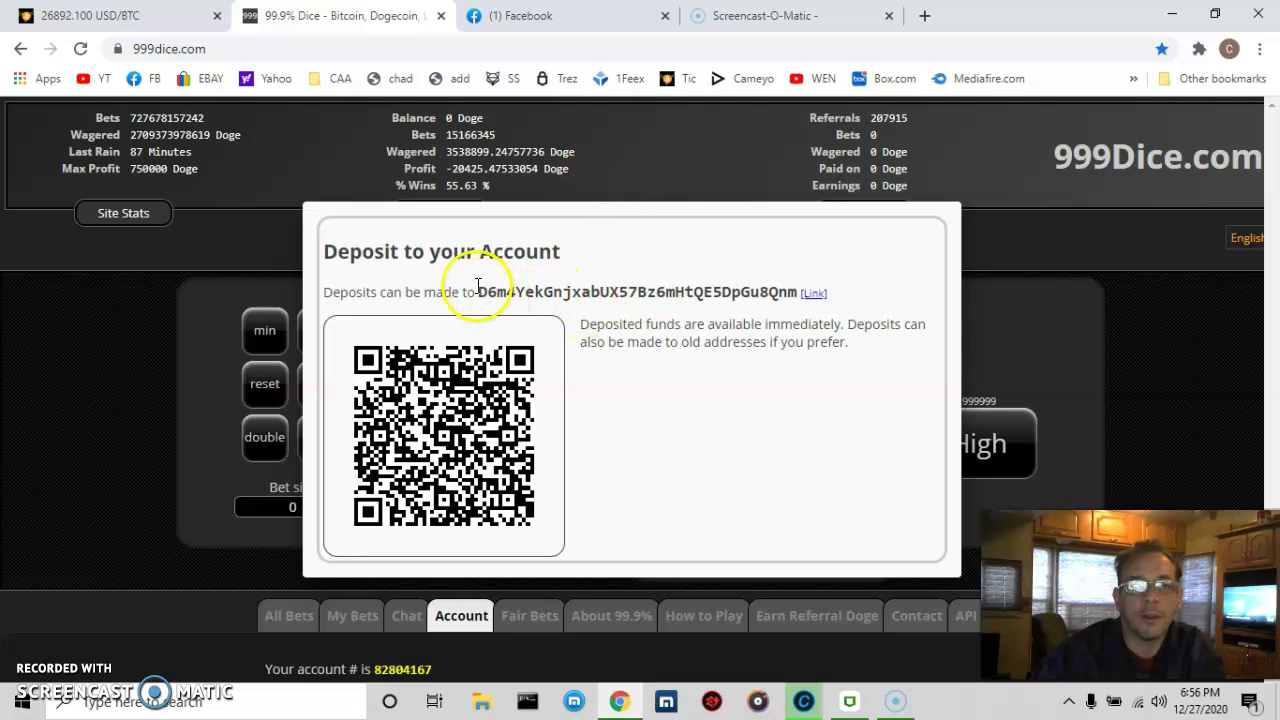
{"action": "left_click_drag", "start_coordinate": [478, 292], "coordinate": [803, 301]}
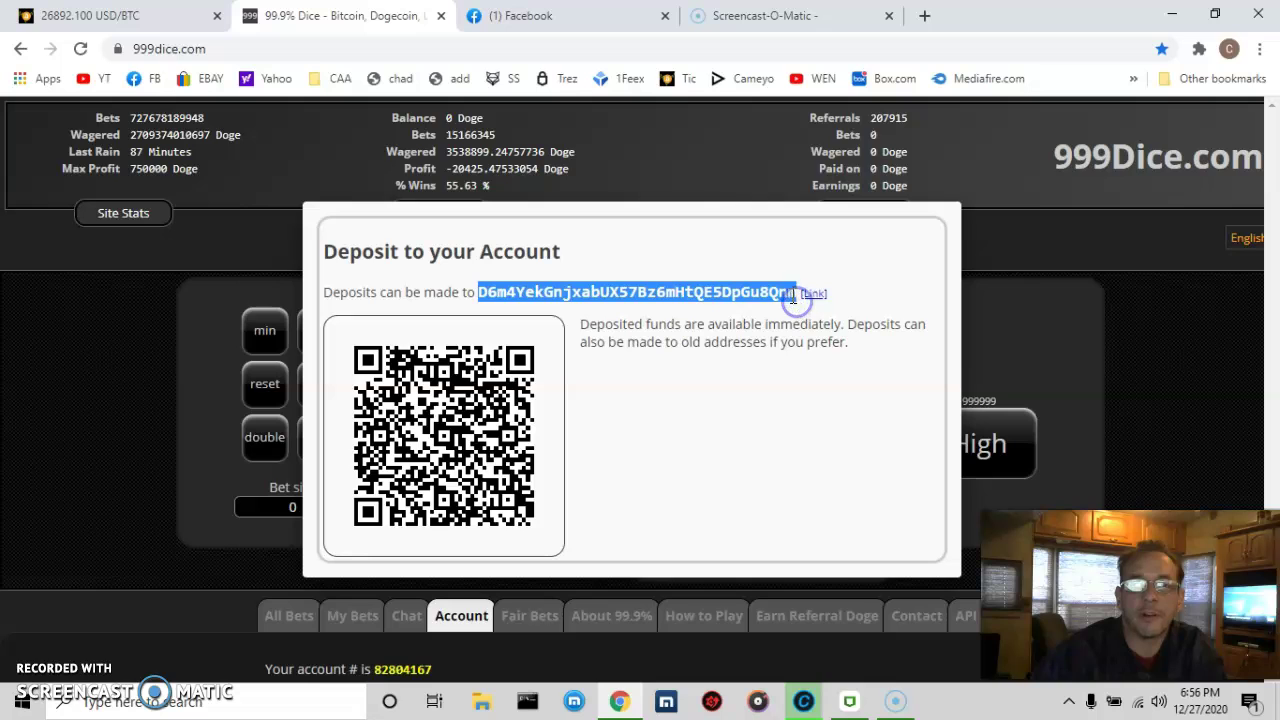
{"action": "right_click", "coordinate": [798, 300]}
{"action": "left_click", "coordinate": [806, 307]}
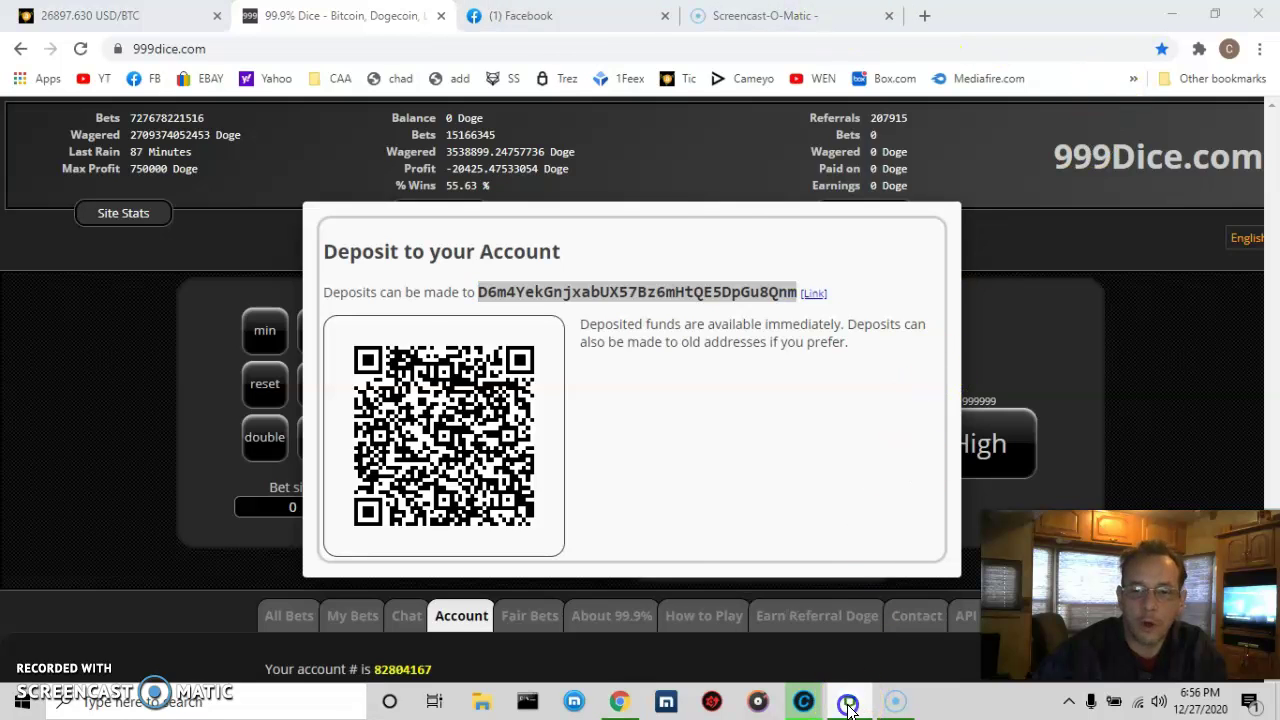
- Paste the copied 999Dice deposit address into the Dogecoin #1 Send form's Address field
{"action": "left_click", "coordinate": [850, 701]}
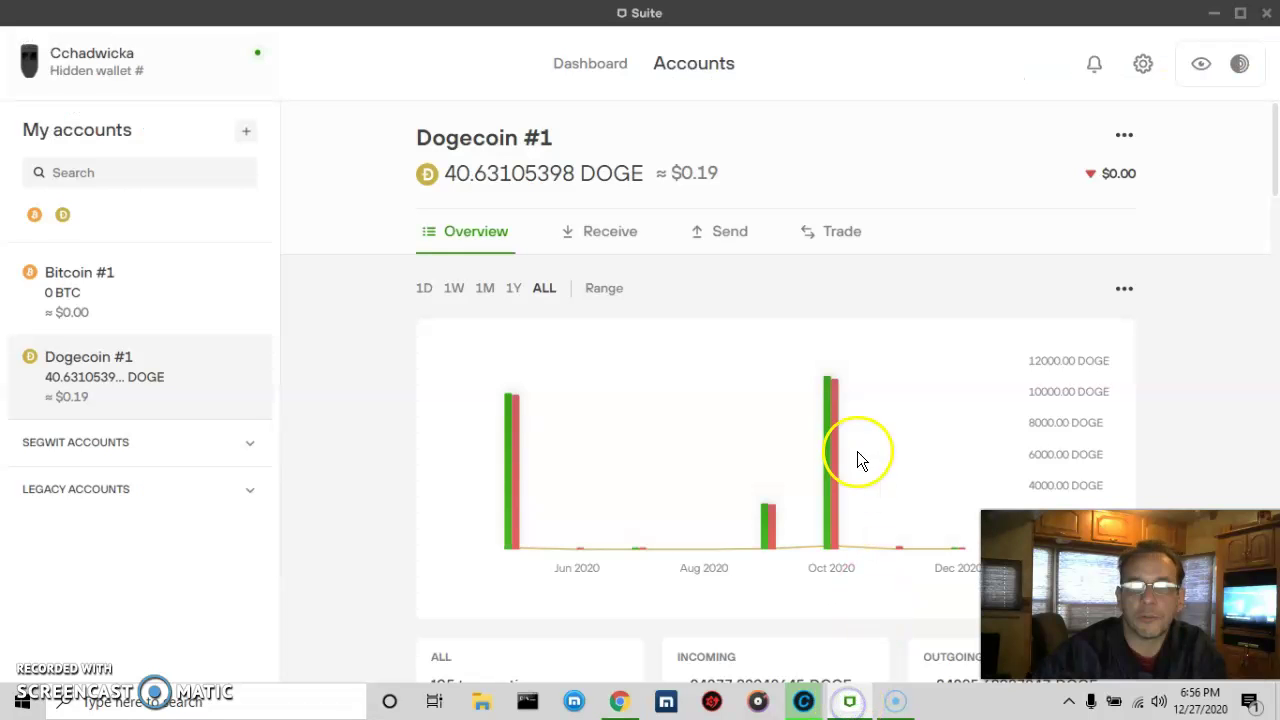
{"action": "left_click", "coordinate": [727, 231]}
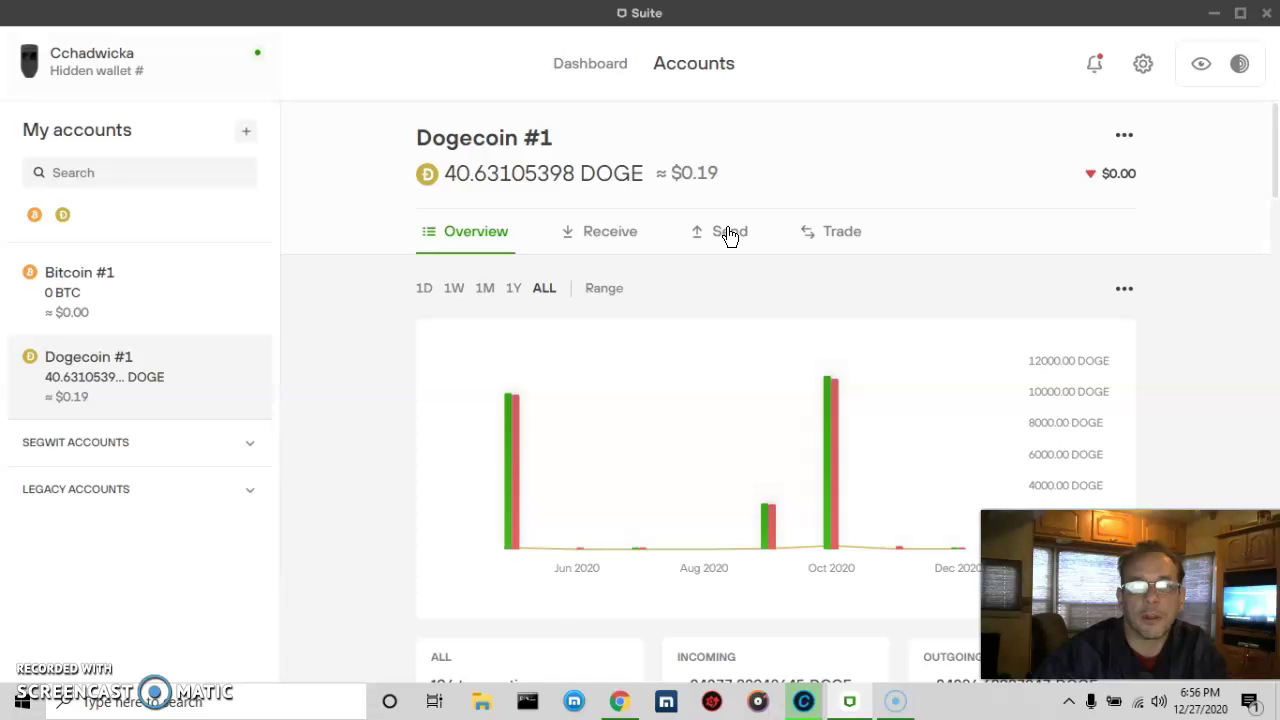
{"action": "left_click", "coordinate": [630, 398]}
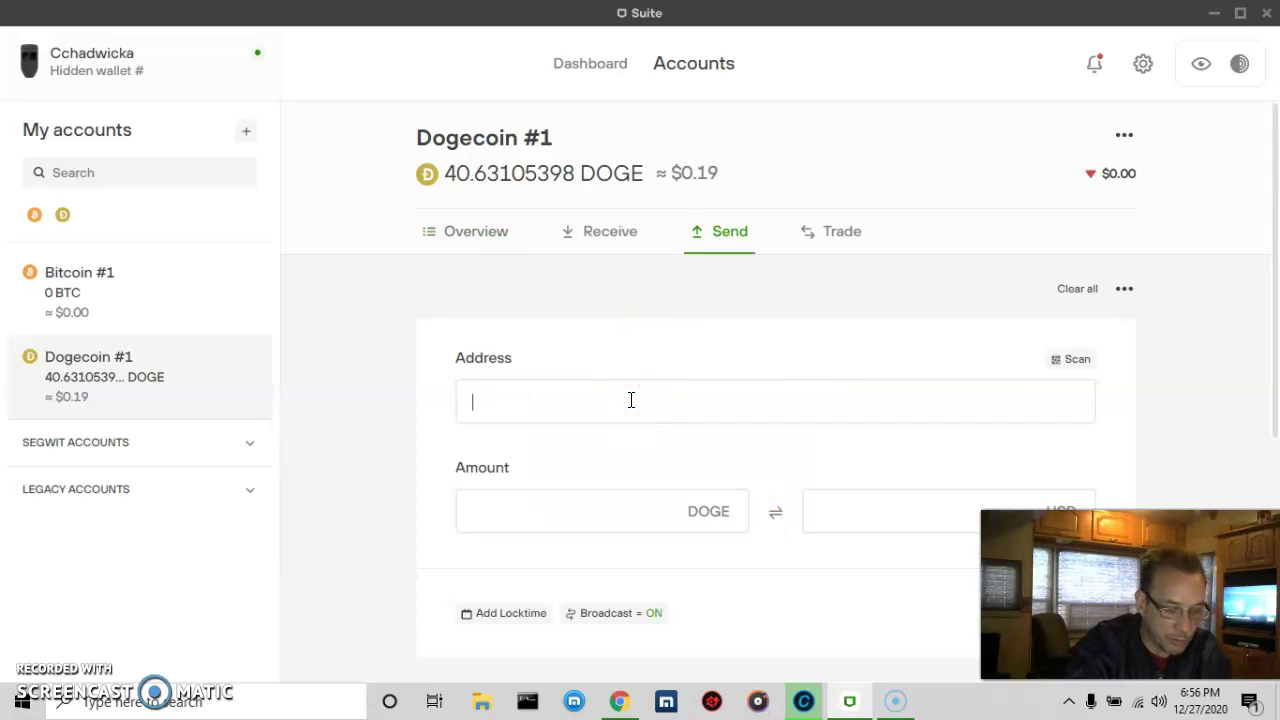
{"action": "key", "text": "ctrl+v"}
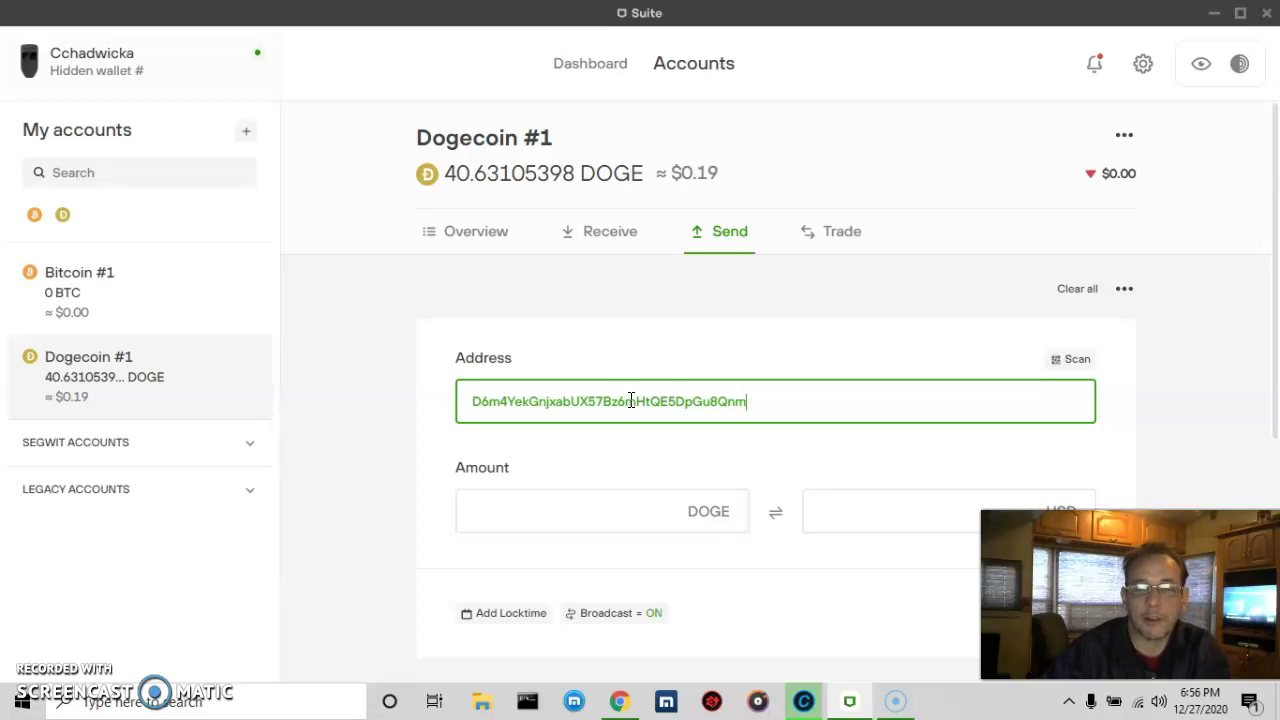
{"action": "left_click", "coordinate": [630, 400]}
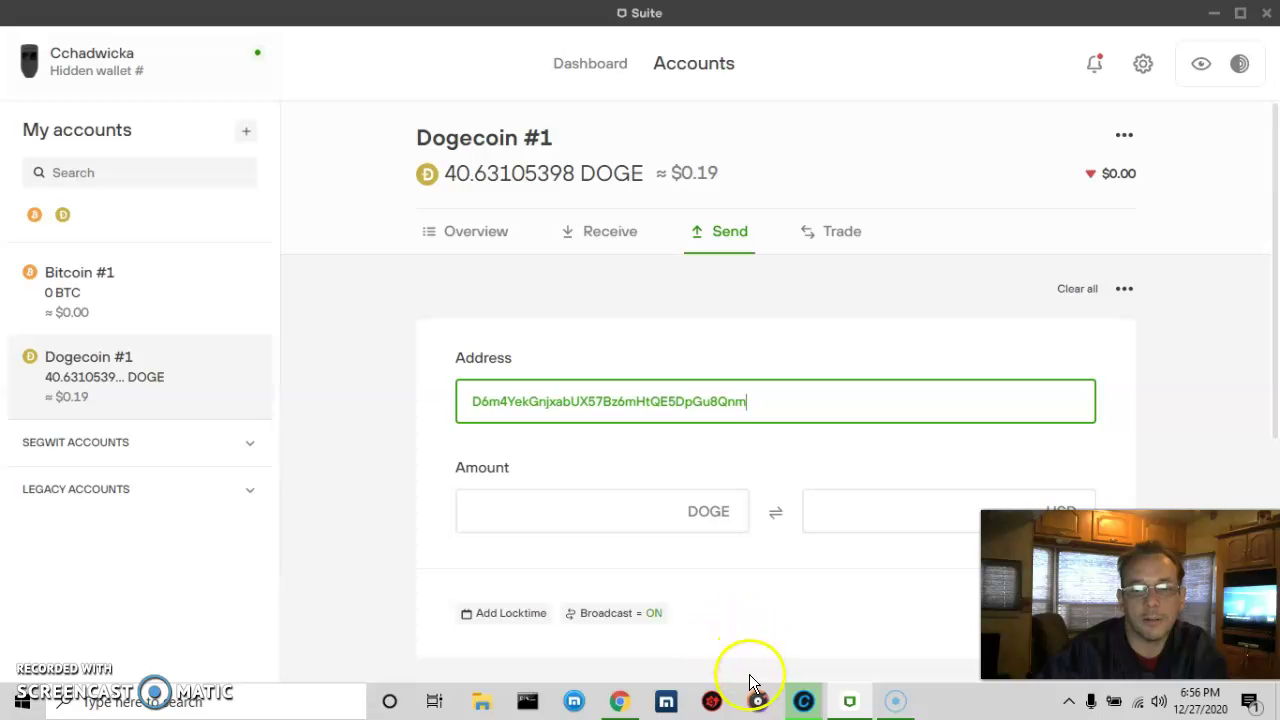
{"action": "left_click", "coordinate": [625, 700]}
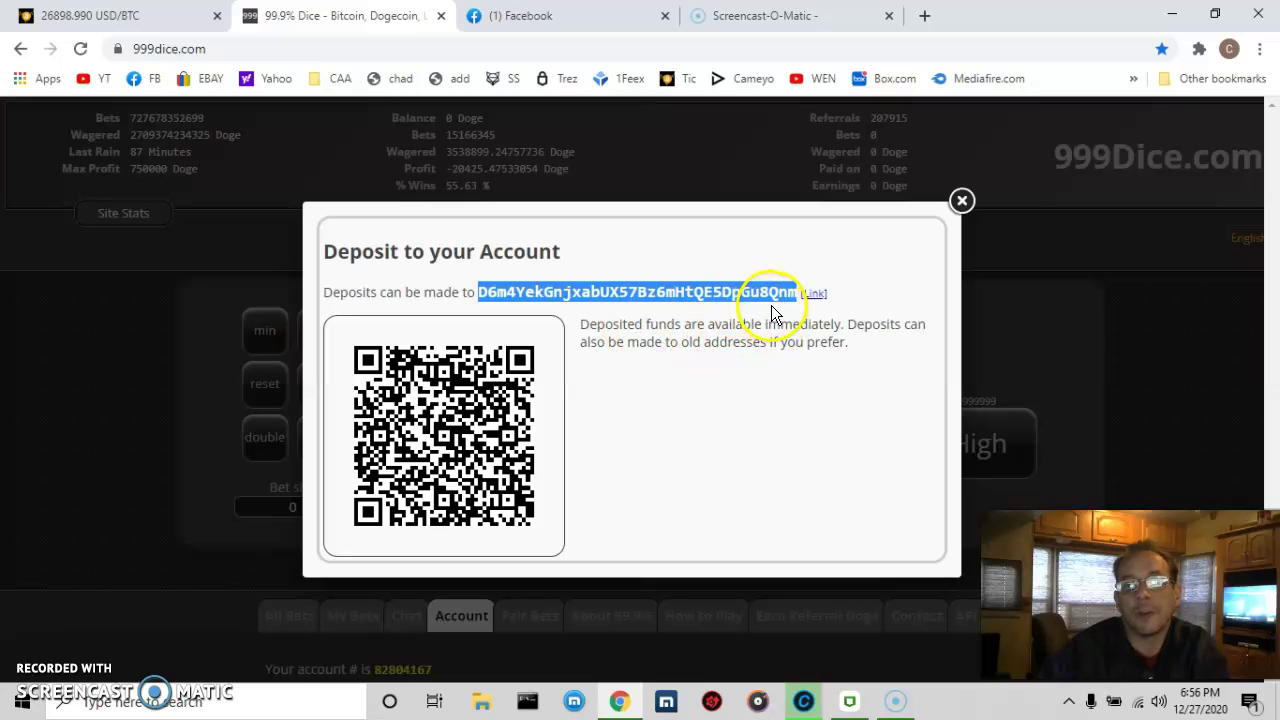
{"action": "left_click", "coordinate": [842, 695]}
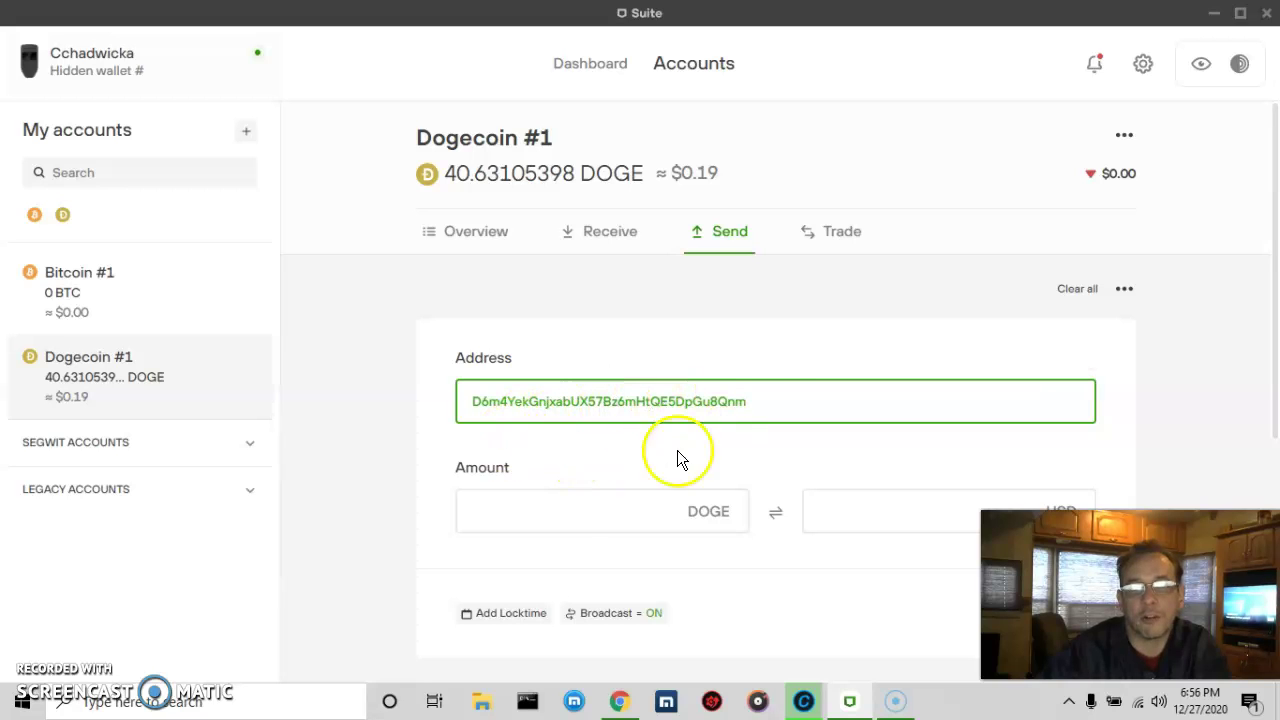
- Enter 19 as the DOGE amount, giving a 20 DOGE total with fee
{"action": "scroll", "coordinate": [632, 456], "scroll_direction": "down", "scroll_amount": 2}
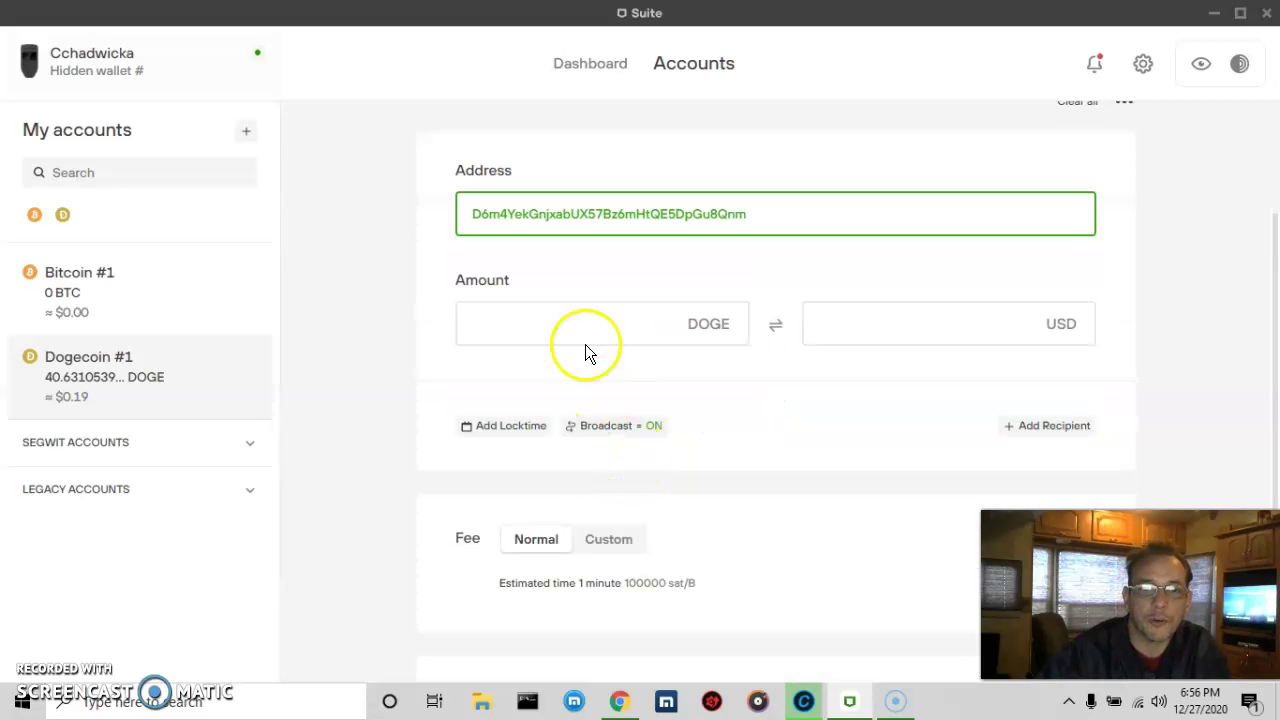
{"action": "left_click", "coordinate": [580, 323]}
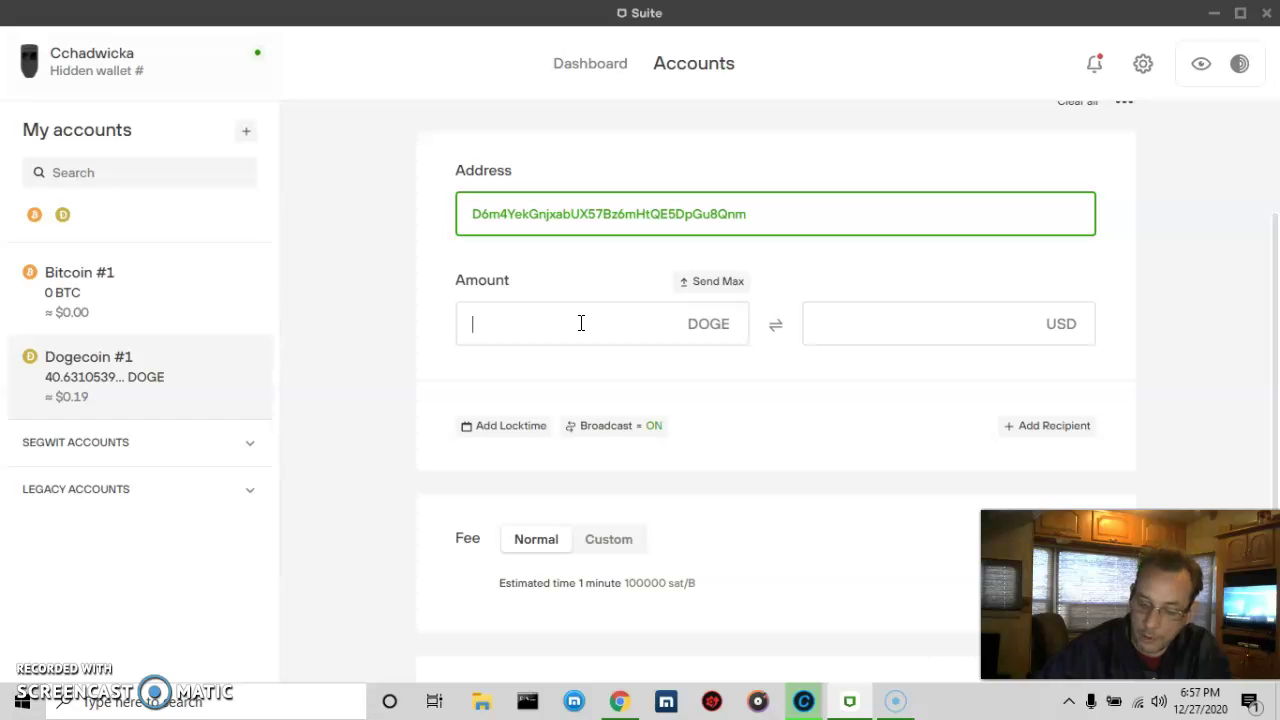
{"action": "type", "text": "19"}
{"action": "scroll", "coordinate": [579, 325], "scroll_direction": "down", "scroll_amount": 2}
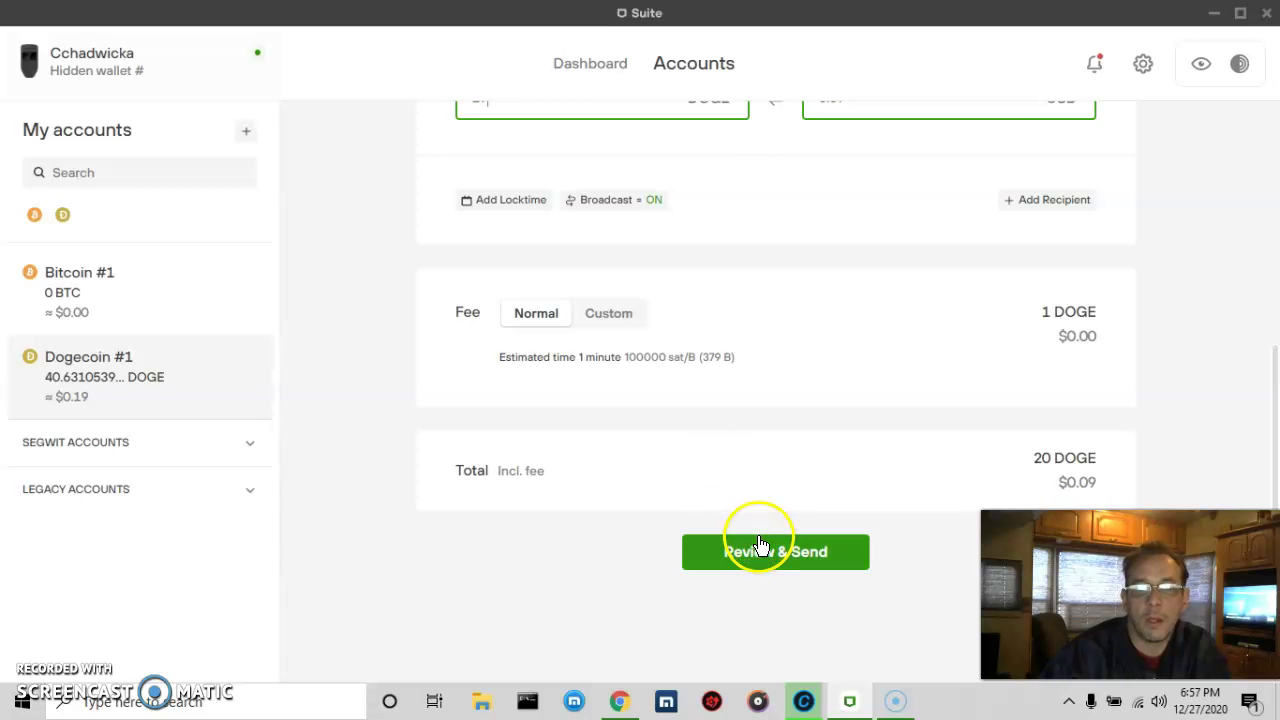
{"action": "left_click", "coordinate": [758, 550]}
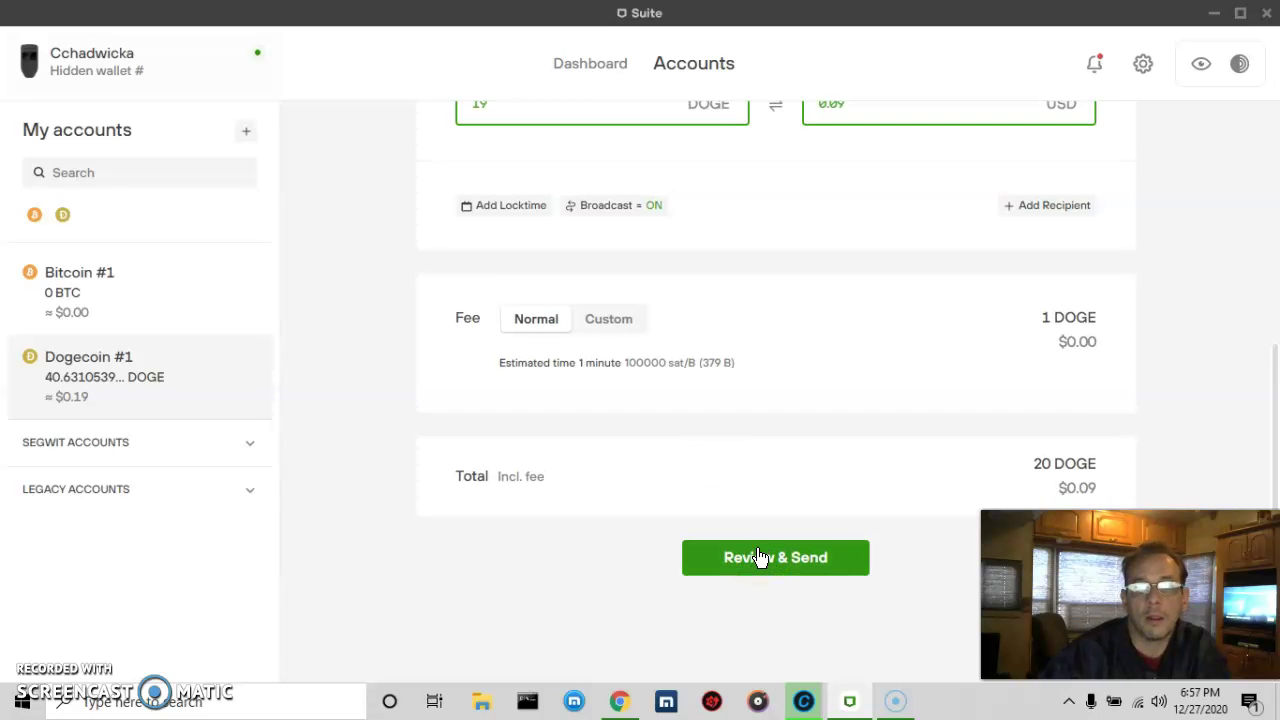
{"action": "scroll", "coordinate": [759, 545], "scroll_direction": "down", "scroll_amount": 3}
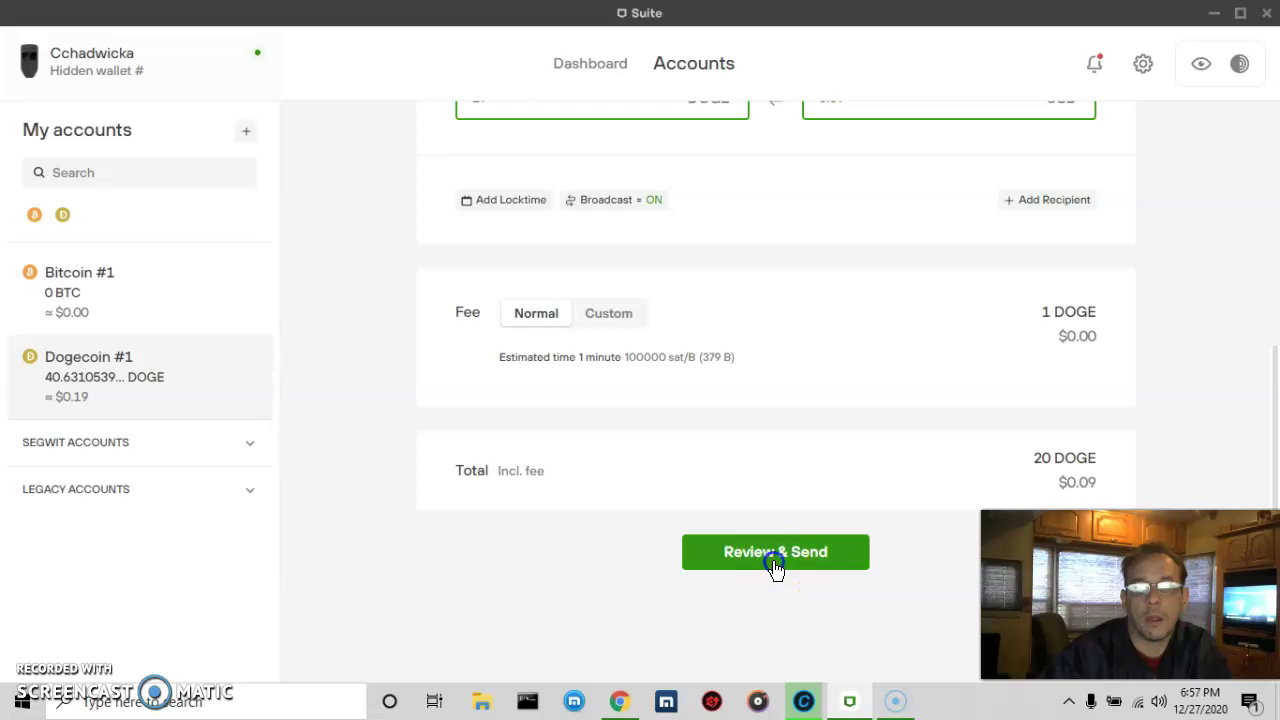
- Review, confirm and send the 19 DOGE, then minimize Suite and close 999Dice's deposit dialog
{"action": "left_click", "coordinate": [772, 561]}
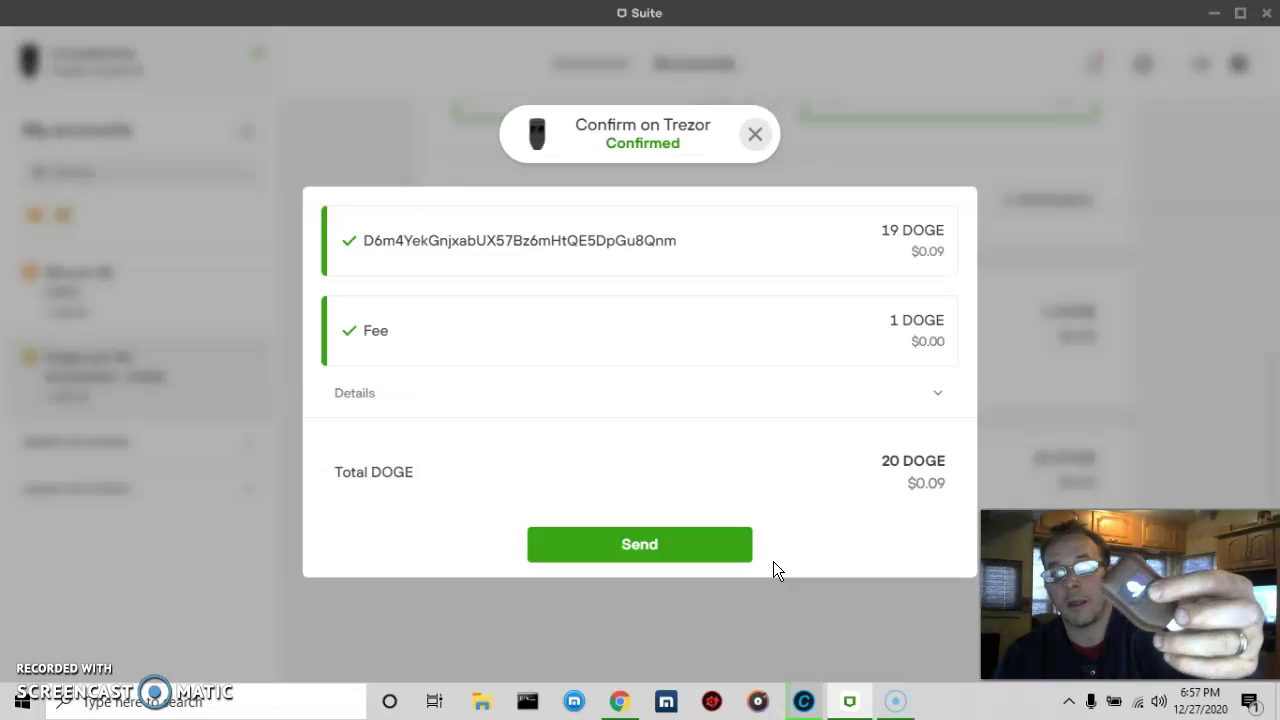
{"action": "left_click", "coordinate": [729, 556]}
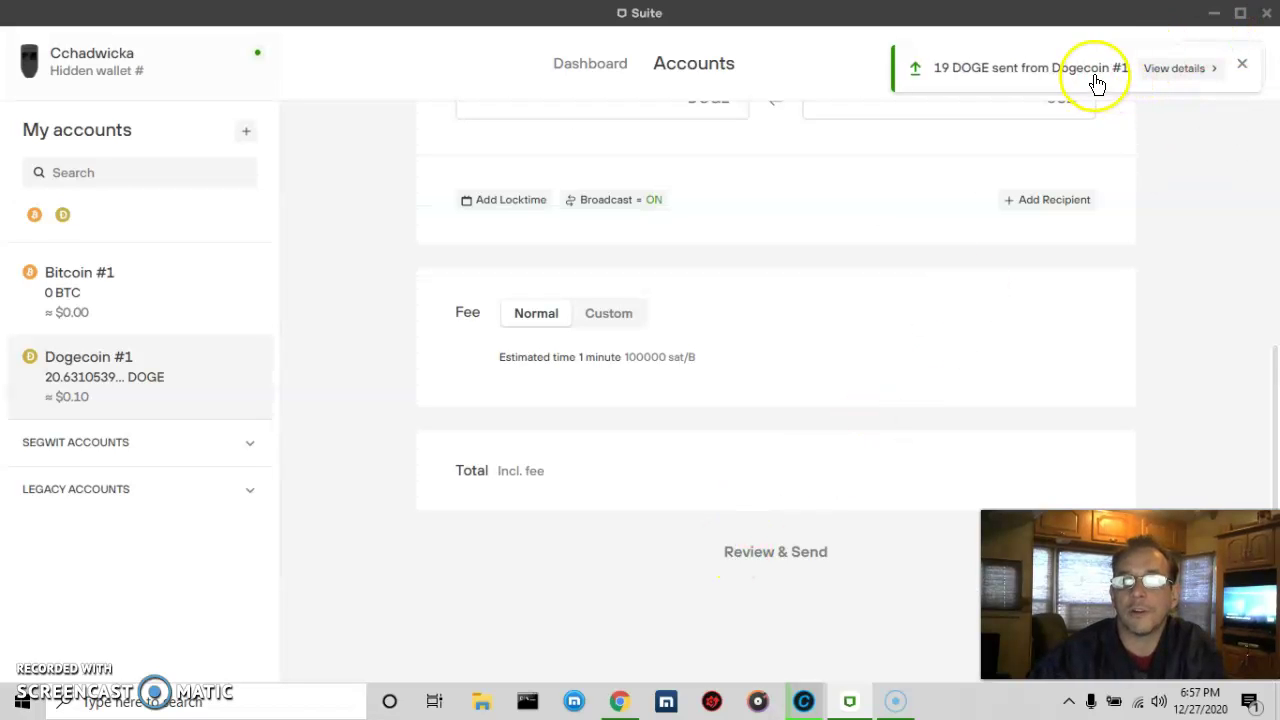
{"action": "left_click", "coordinate": [1218, 14]}
{"action": "left_click", "coordinate": [963, 199]}
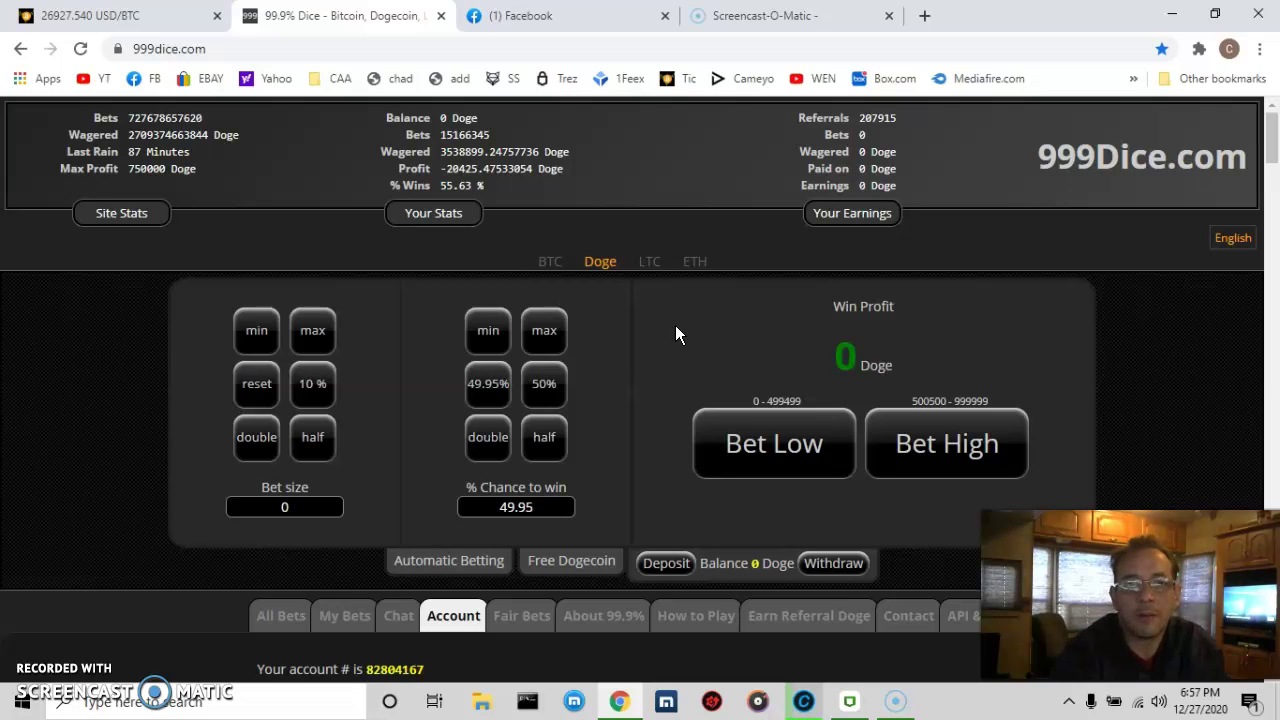
- Reload 999dice.com until the balance reads 19 Doge, then return to Trezor Suite
{"action": "left_click", "coordinate": [751, 330]}
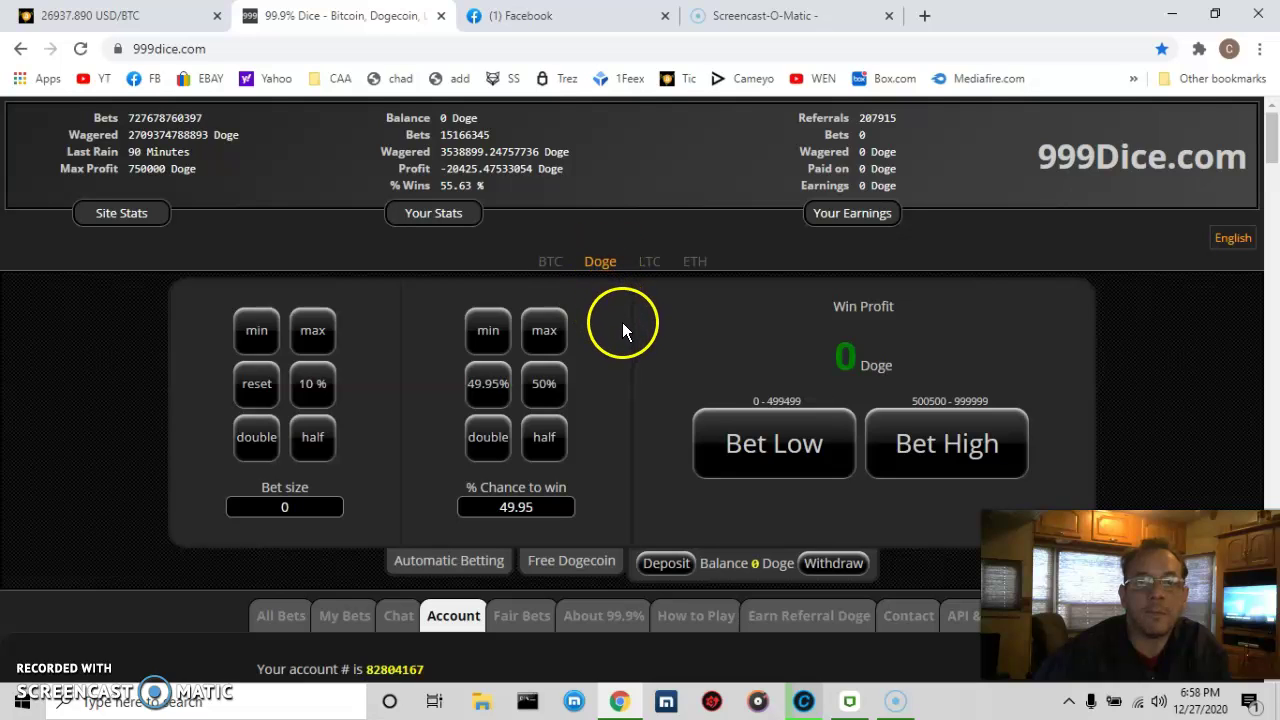
{"action": "left_click", "coordinate": [80, 49]}
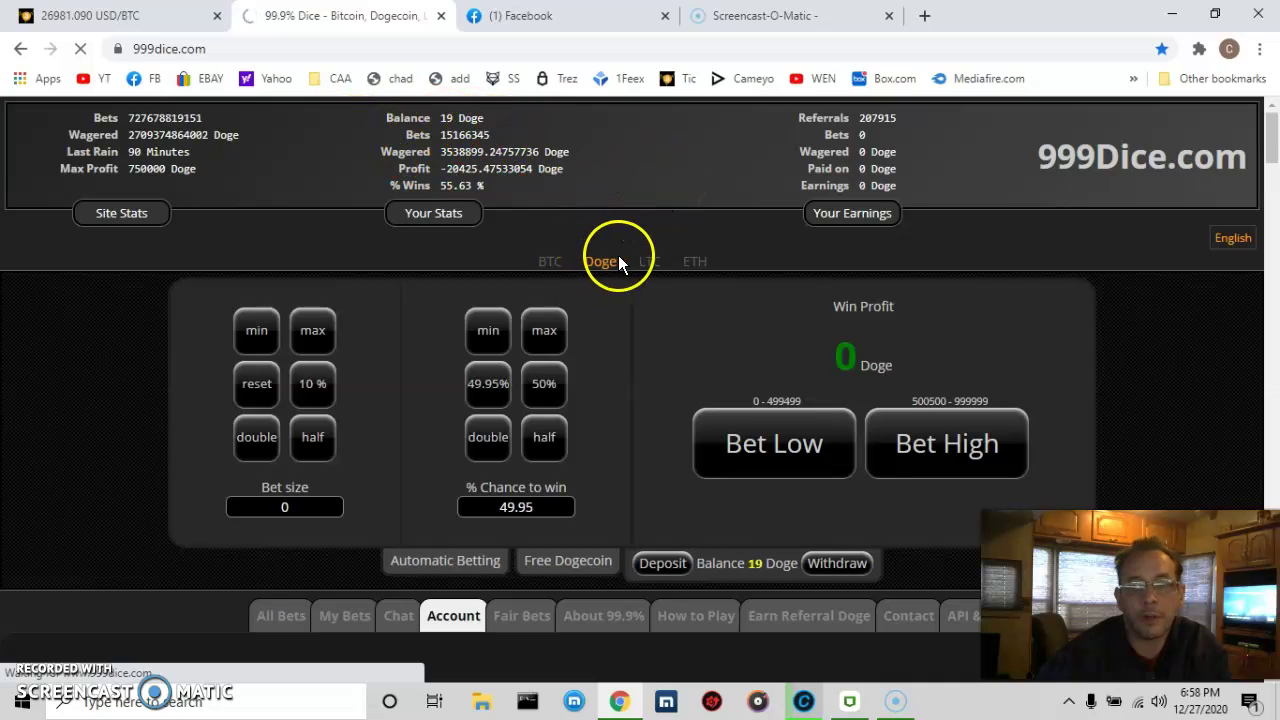
{"action": "left_click", "coordinate": [848, 703]}
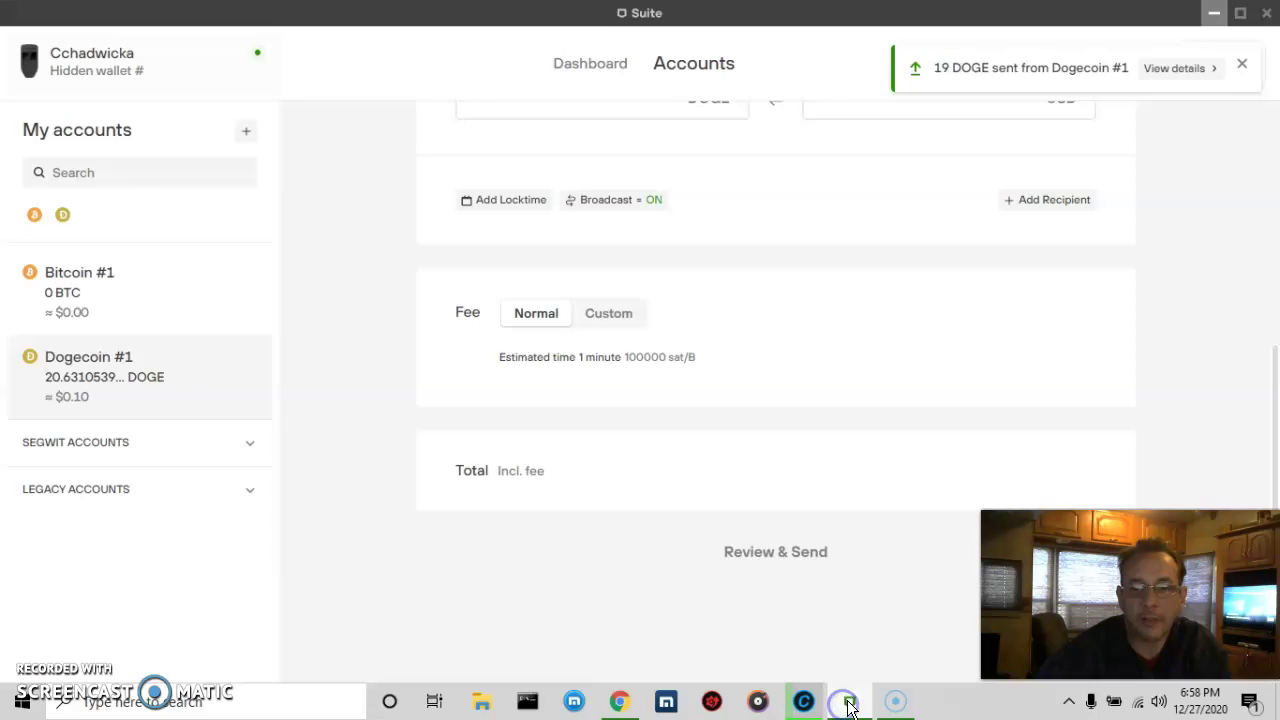
- Scroll the Send page back up and switch to the Bitcoin #1 account (0 BTC)
{"action": "scroll", "coordinate": [747, 301], "scroll_direction": "up", "scroll_amount": 8}
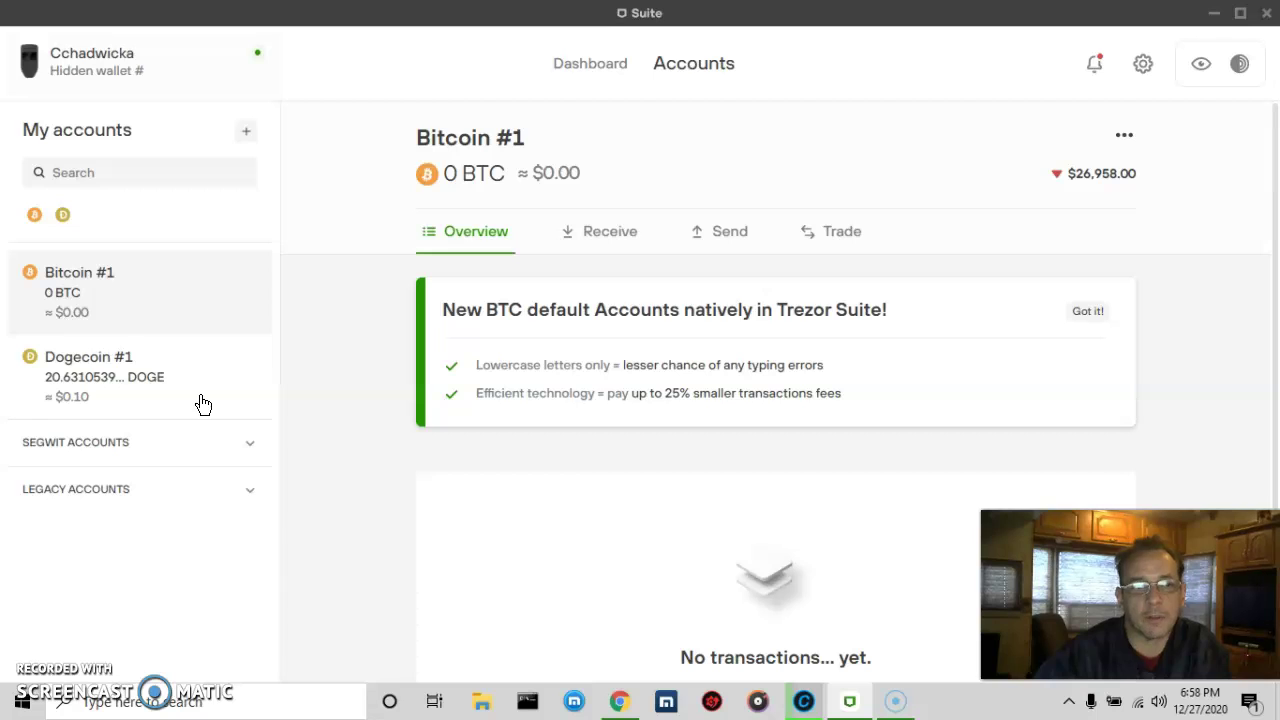
{"action": "left_click", "coordinate": [160, 310]}
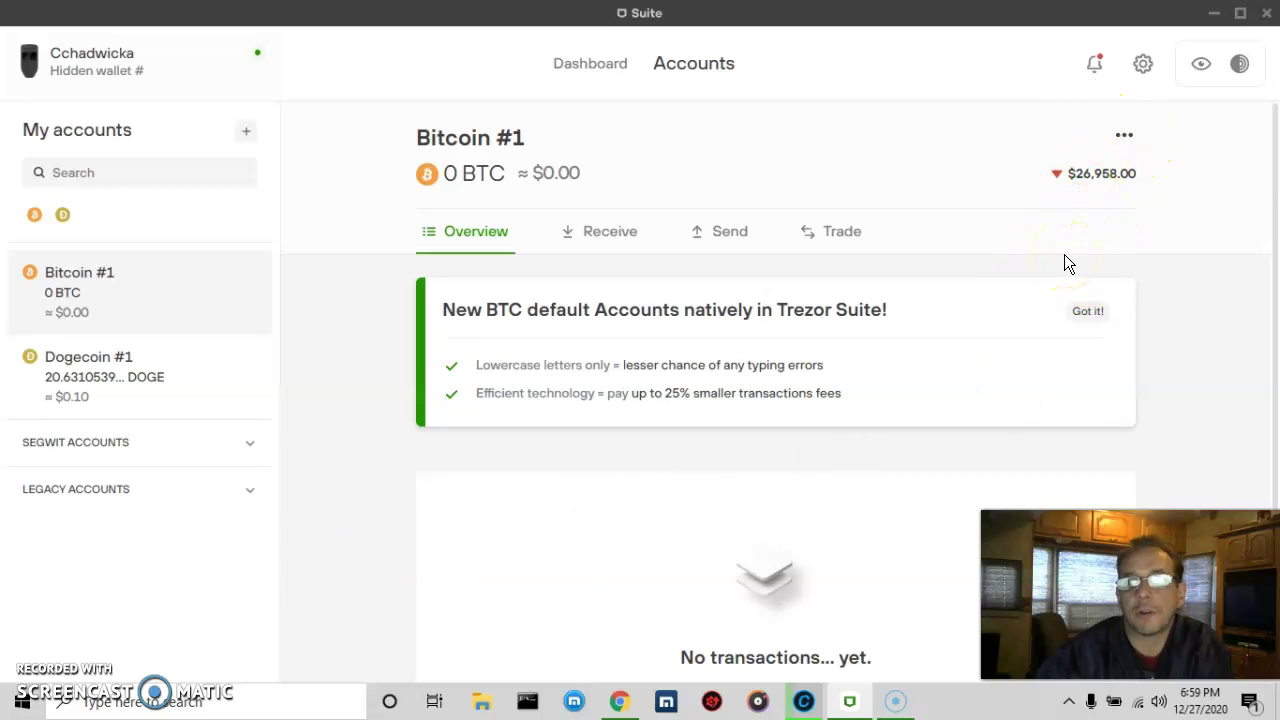
- Minimize Trezor Suite and switch Chrome to the bitcointicker.co tab
{"action": "left_click", "coordinate": [1214, 13]}
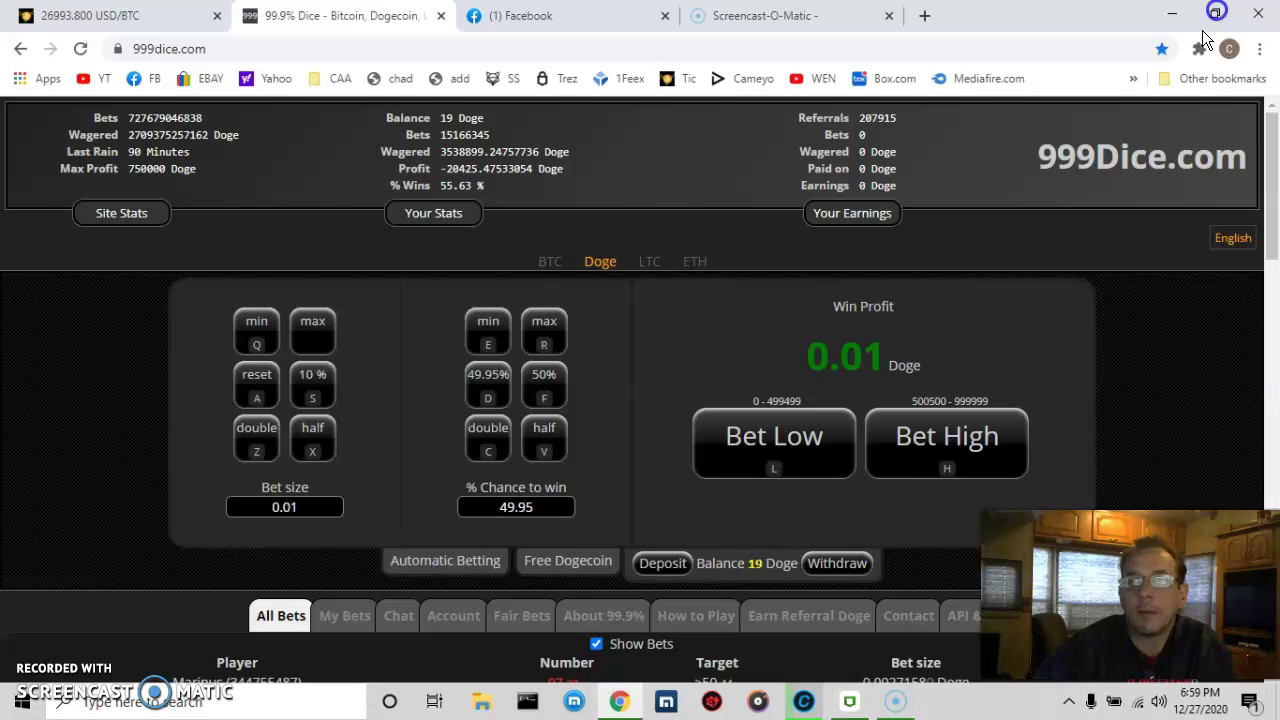
{"action": "left_click", "coordinate": [153, 17]}
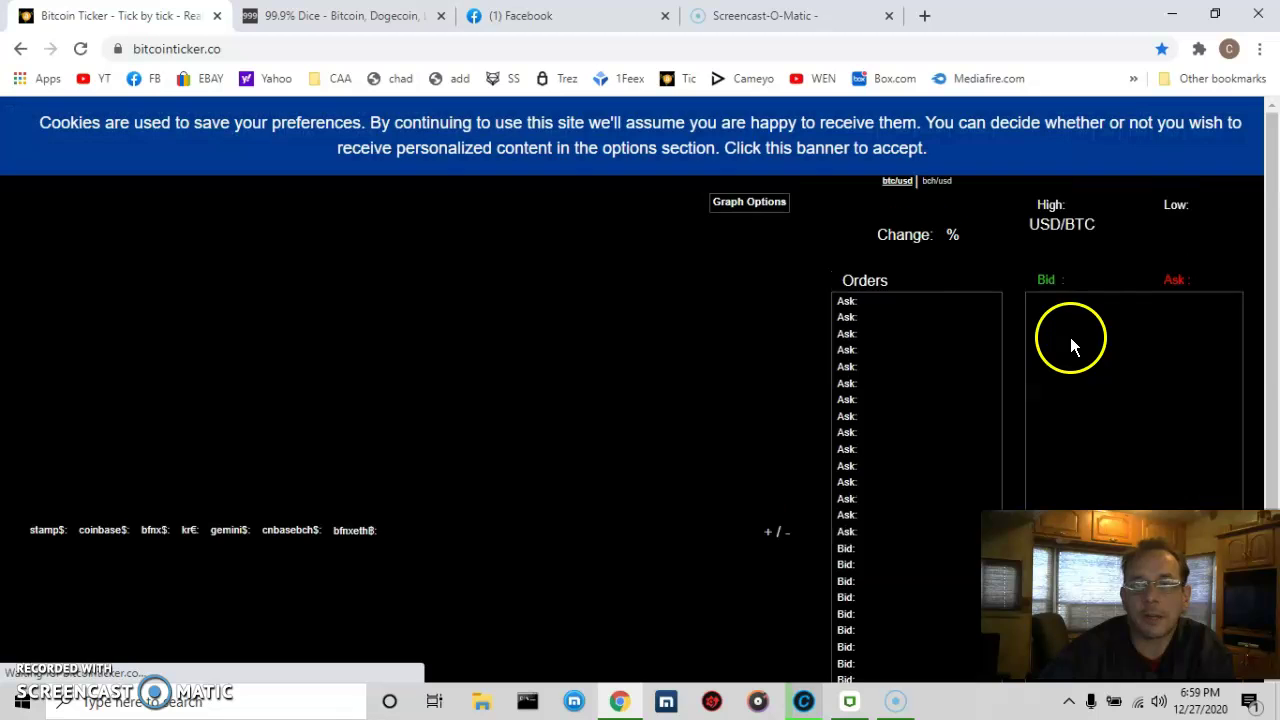
- Accept the Bitcoin Ticker cookie notice so live BTC/USD prices appear
{"action": "left_click", "coordinate": [1051, 123]}
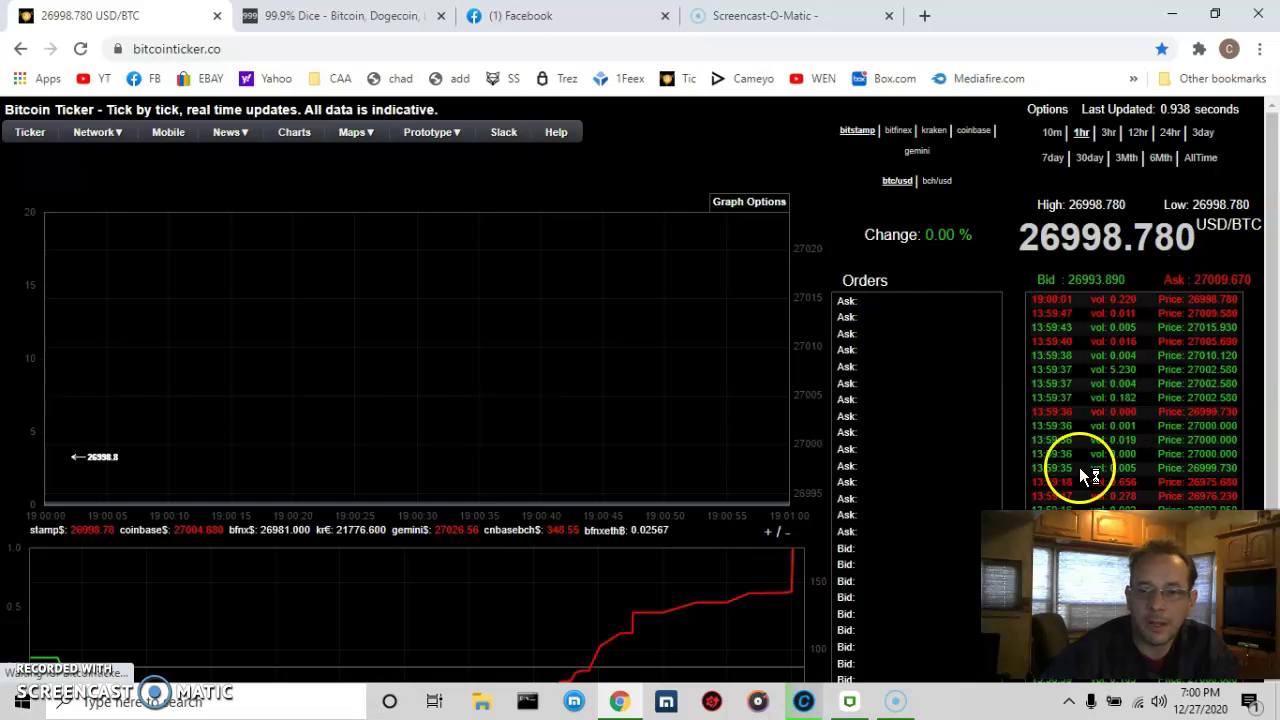
- Return to the 999Dice tab, then bring Trezor Suite and Chrome back in turn
{"action": "left_click", "coordinate": [388, 14]}
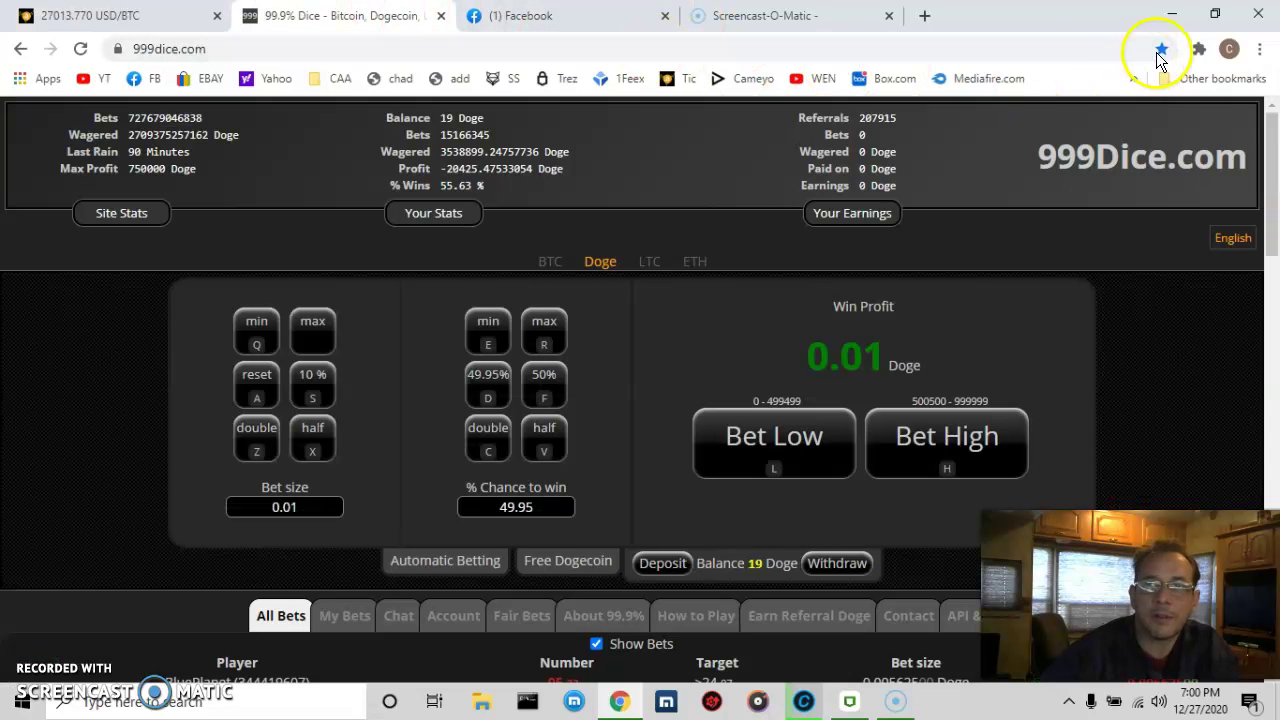
{"action": "left_click", "coordinate": [1178, 15]}
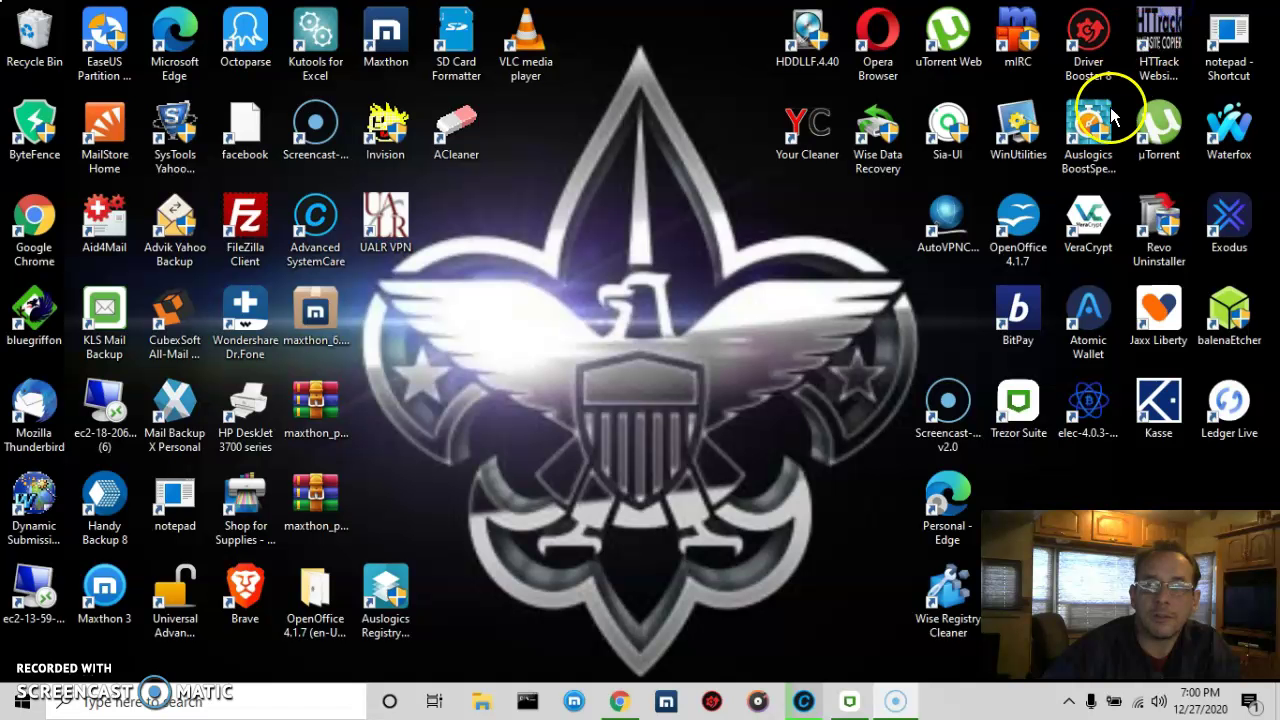
{"action": "left_click", "coordinate": [858, 701]}
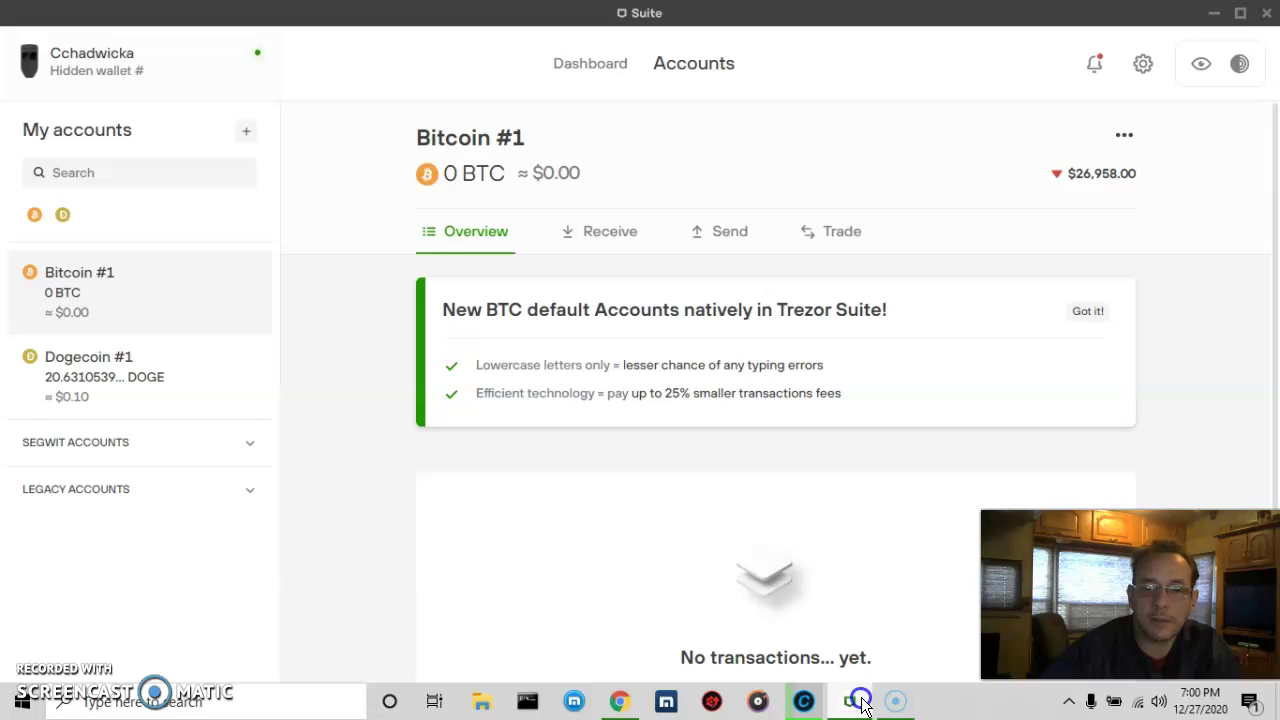
{"action": "left_click", "coordinate": [622, 703]}
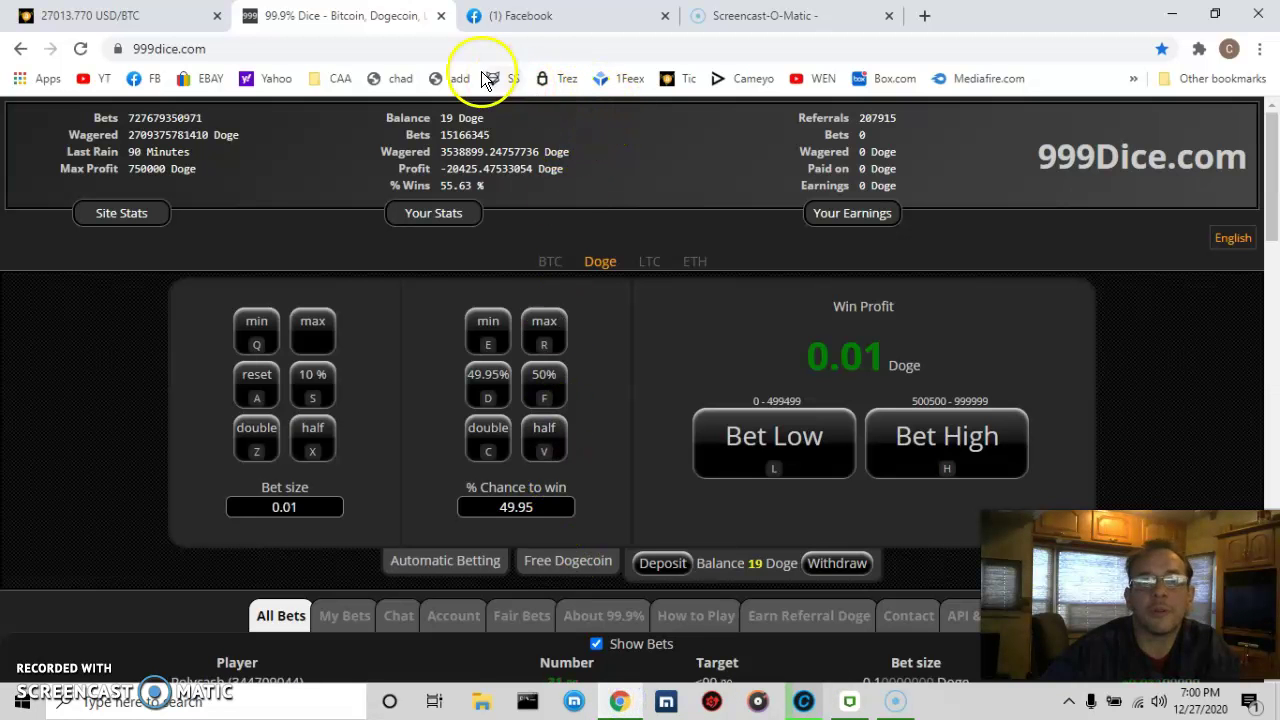
- Open the SS bookmark in a new tab, view trezor.io/start, then minimize Chrome
{"action": "right_click", "coordinate": [500, 78]}
{"action": "left_click", "coordinate": [518, 88]}
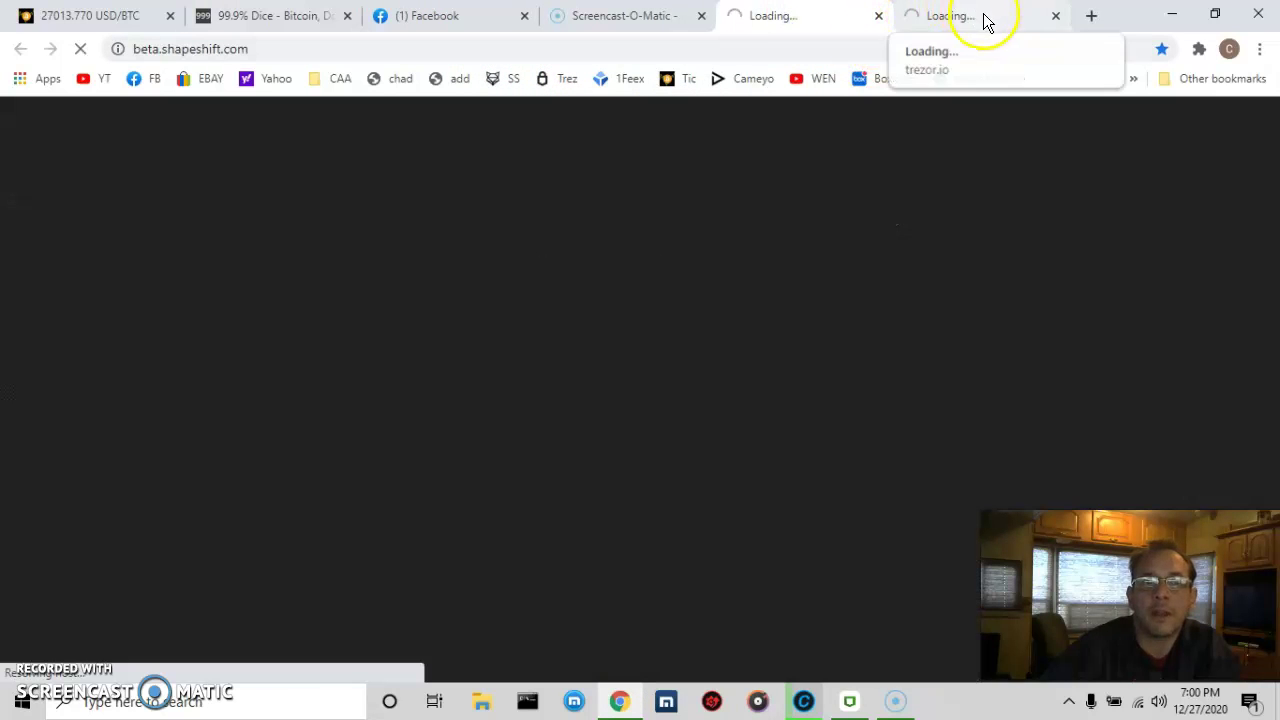
{"action": "left_click", "coordinate": [987, 17]}
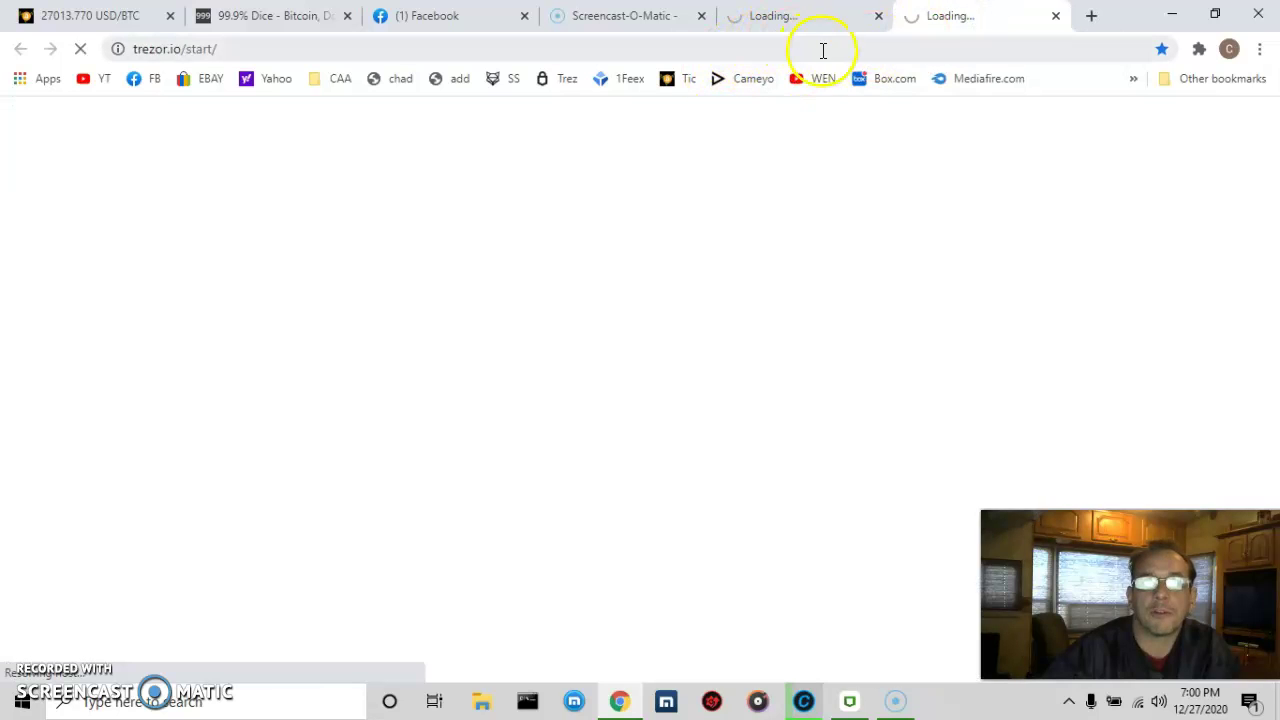
{"action": "left_click", "coordinate": [1172, 13]}
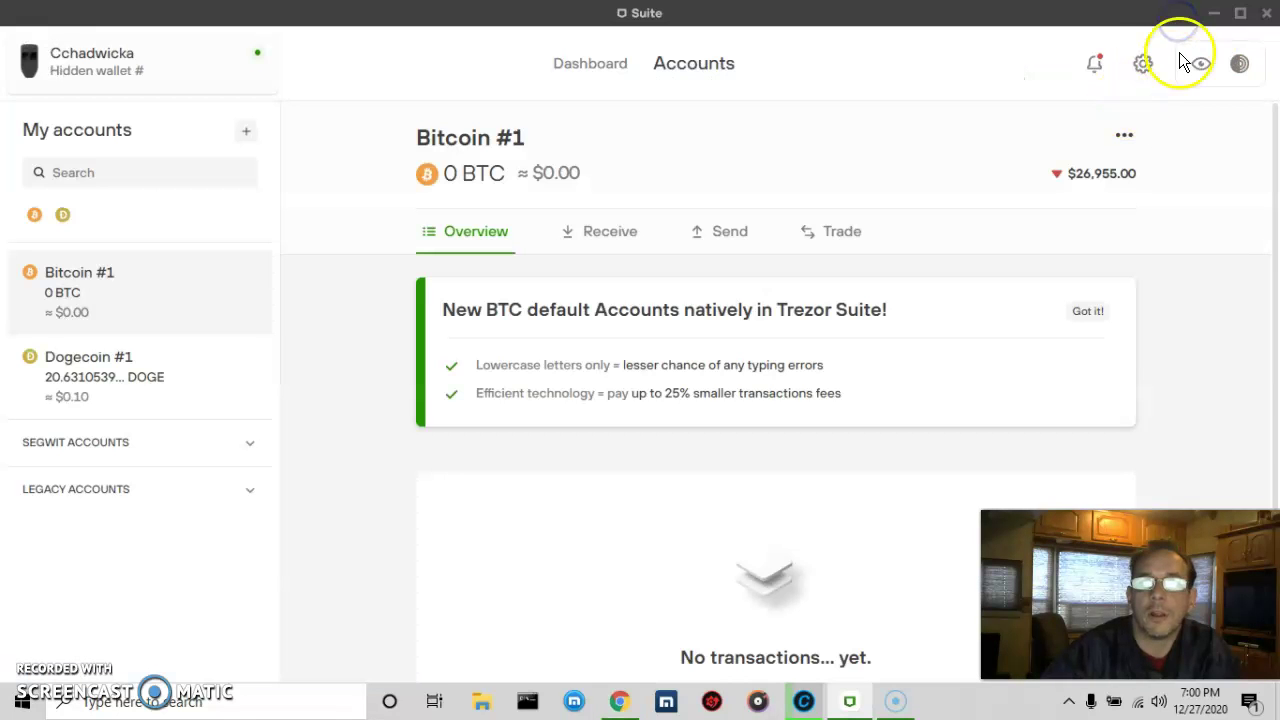
{"action": "left_click", "coordinate": [1213, 12]}
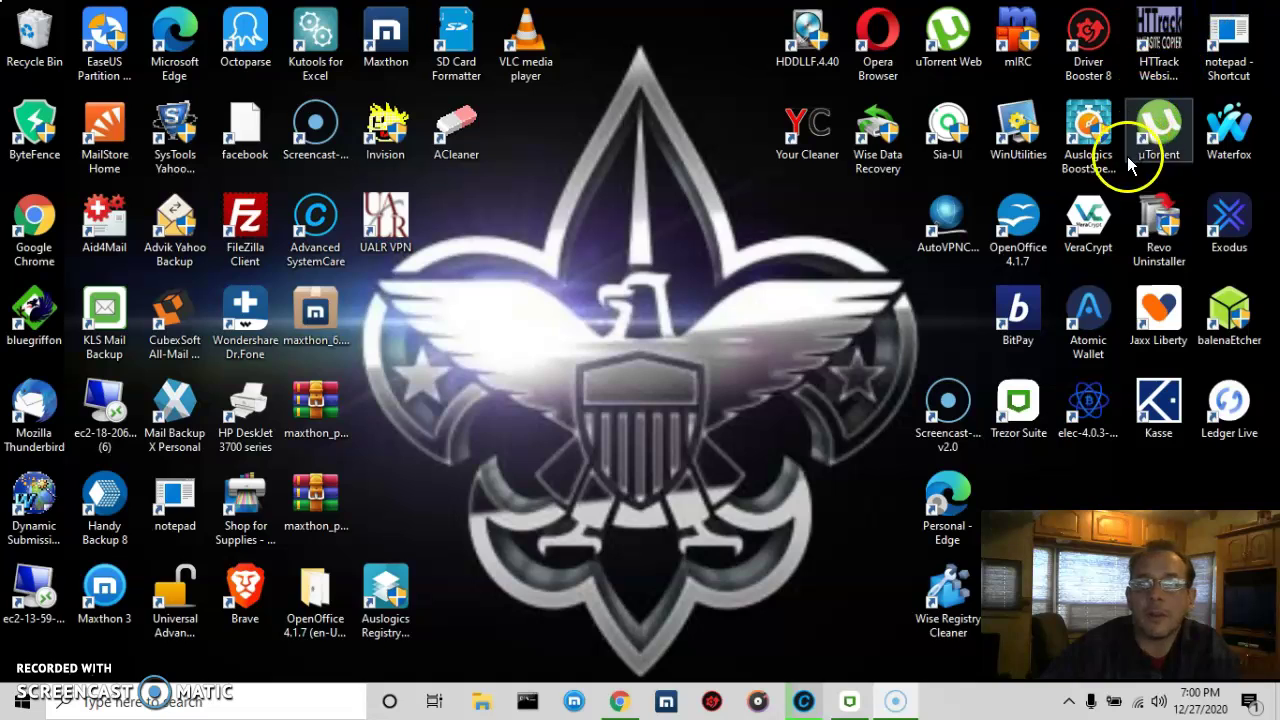
{"action": "double_click", "coordinate": [1228, 228]}
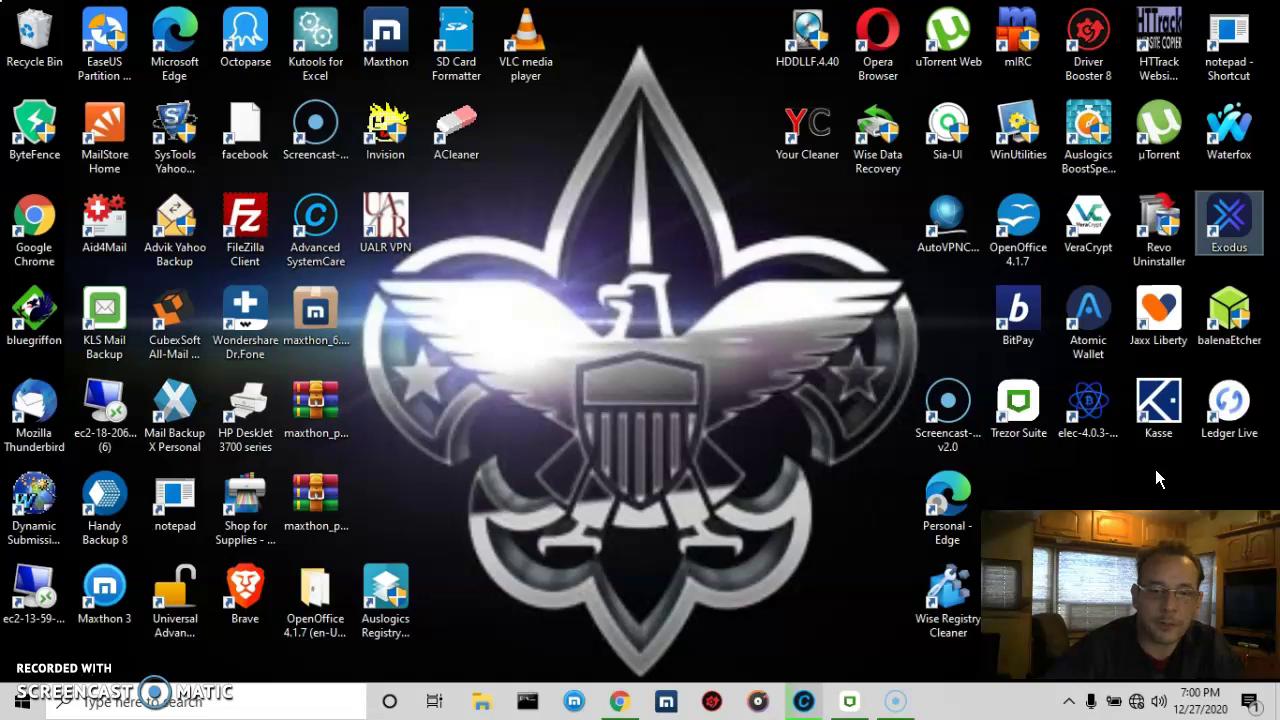
{"action": "left_click", "coordinate": [849, 700]}
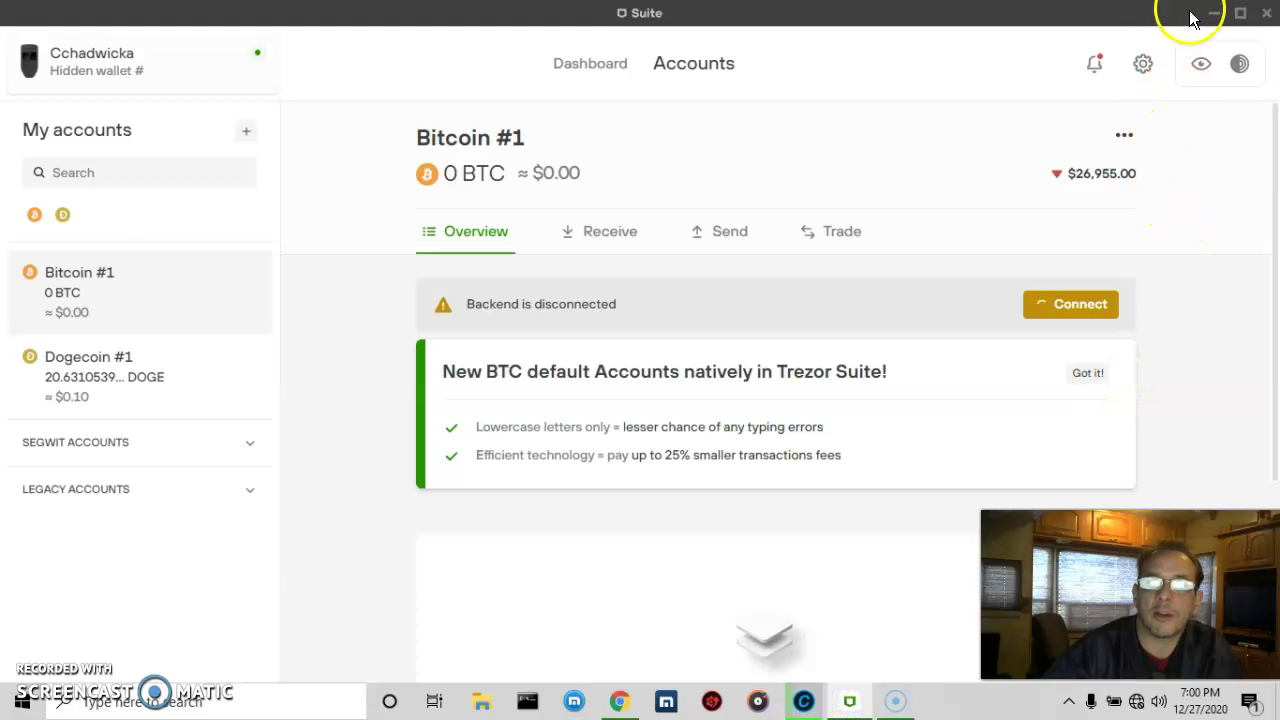
{"action": "left_click", "coordinate": [1213, 20]}
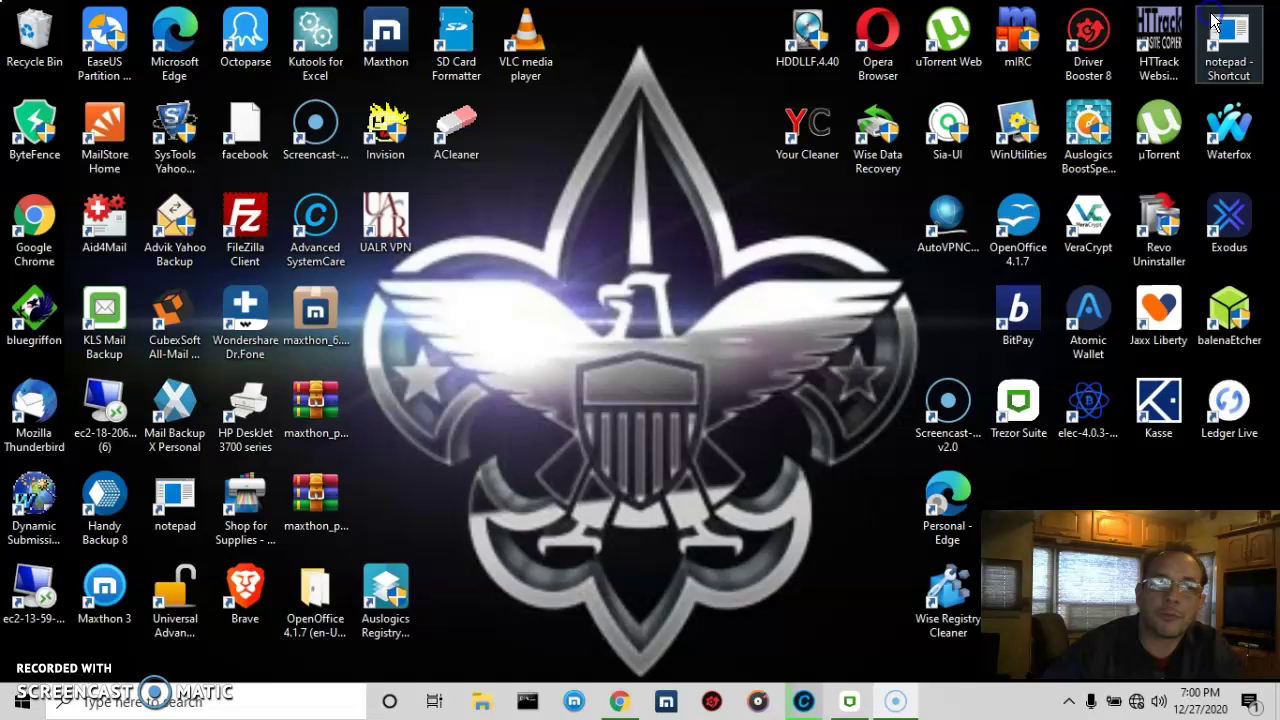